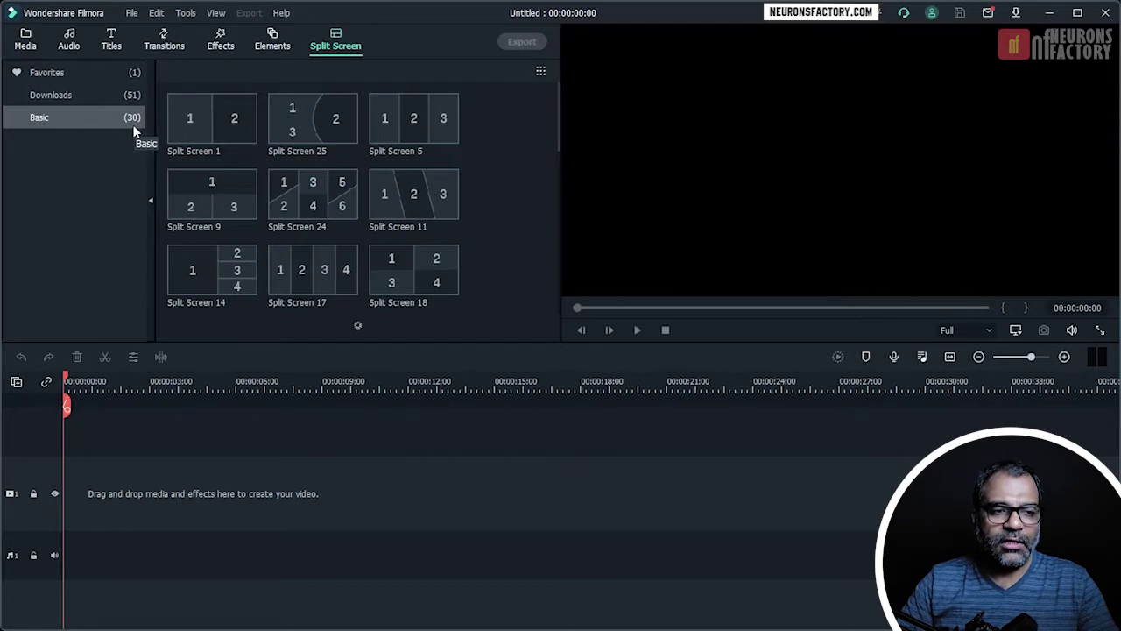
Step: Add the side-by-side two-frame Split Screen 1 layout at the start of the first video track
mouse_move(218, 137)
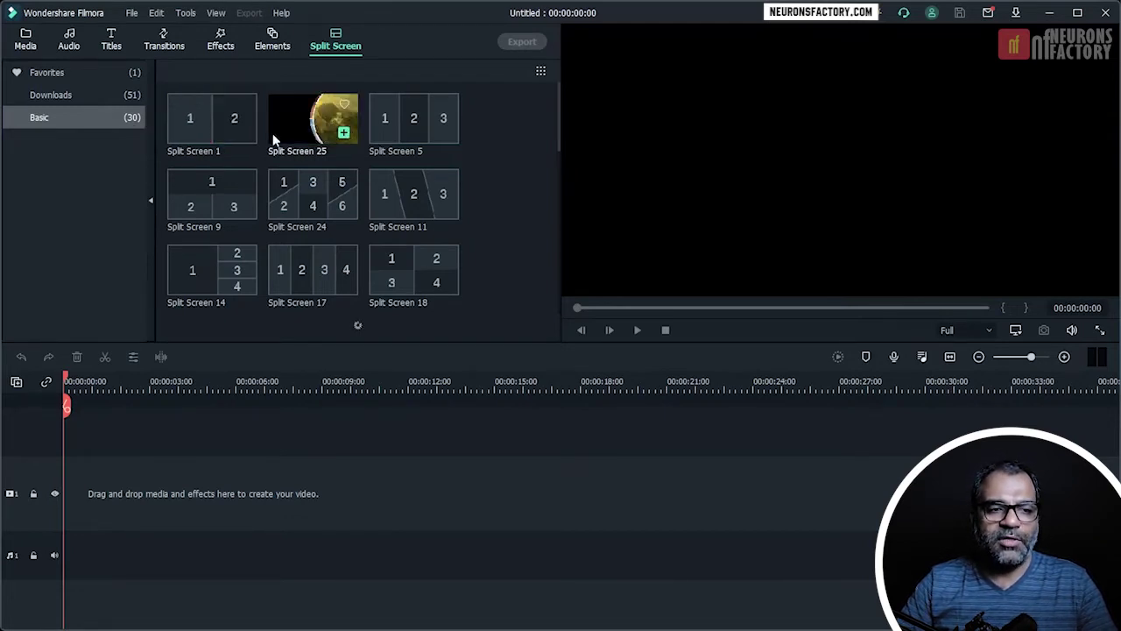
mouse_move(375, 136)
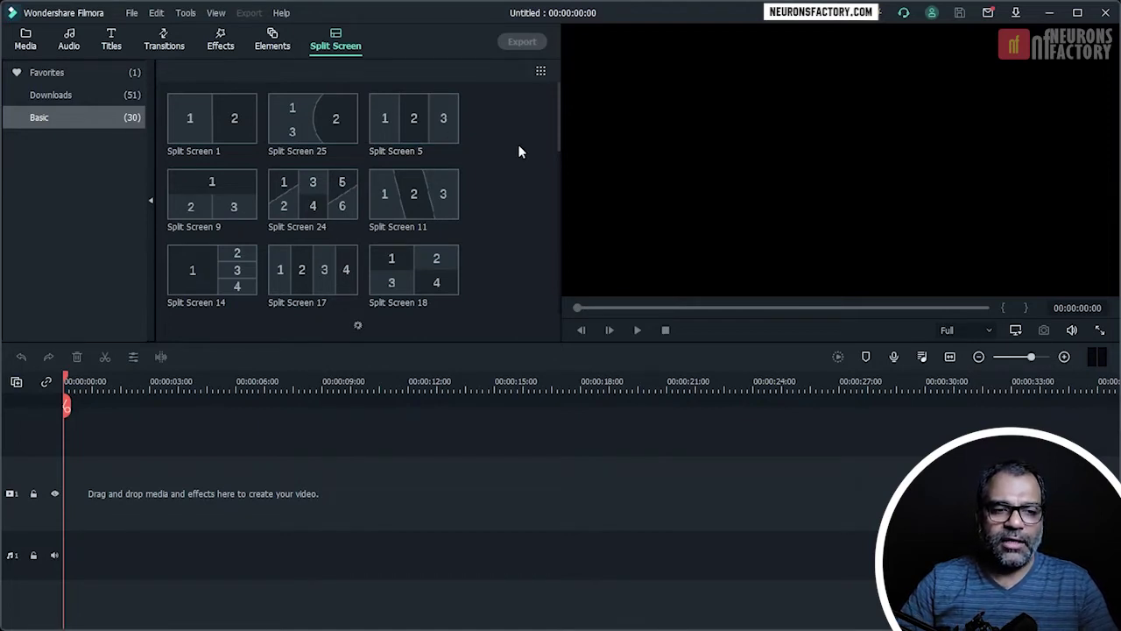
mouse_move(339, 228)
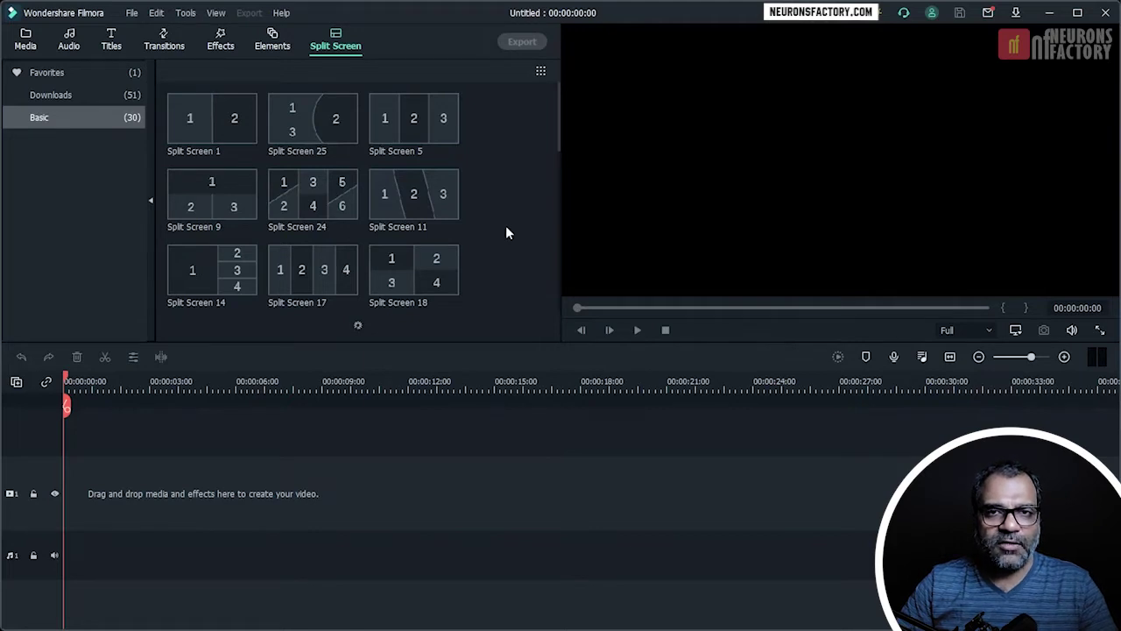
left_click_drag(557, 127, 557, 97)
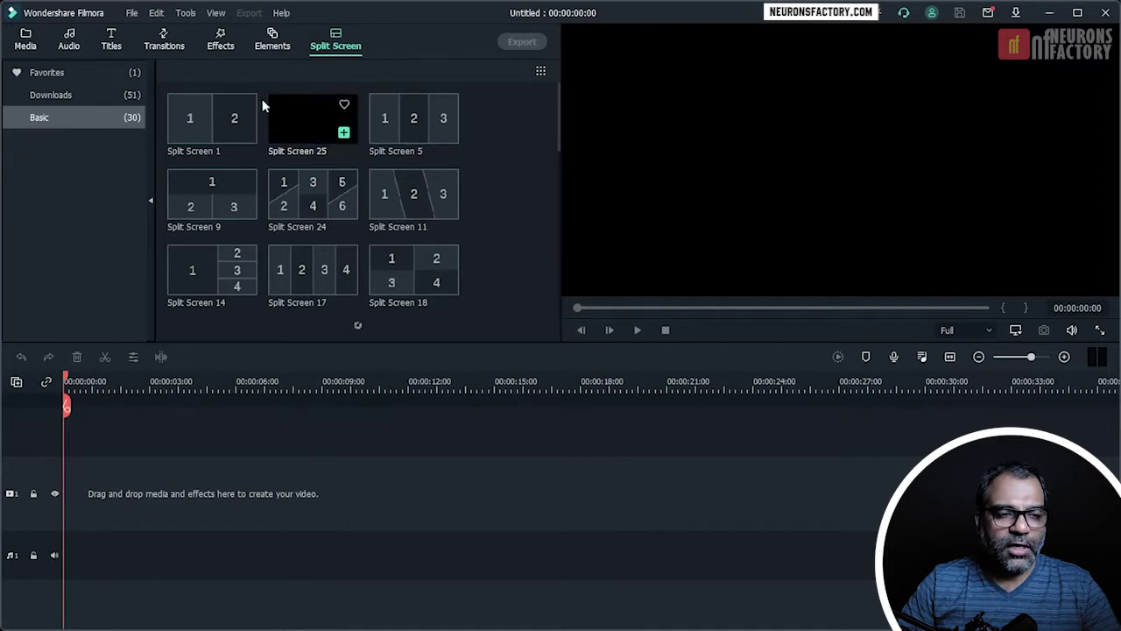
left_click_drag(211, 96, 68, 512)
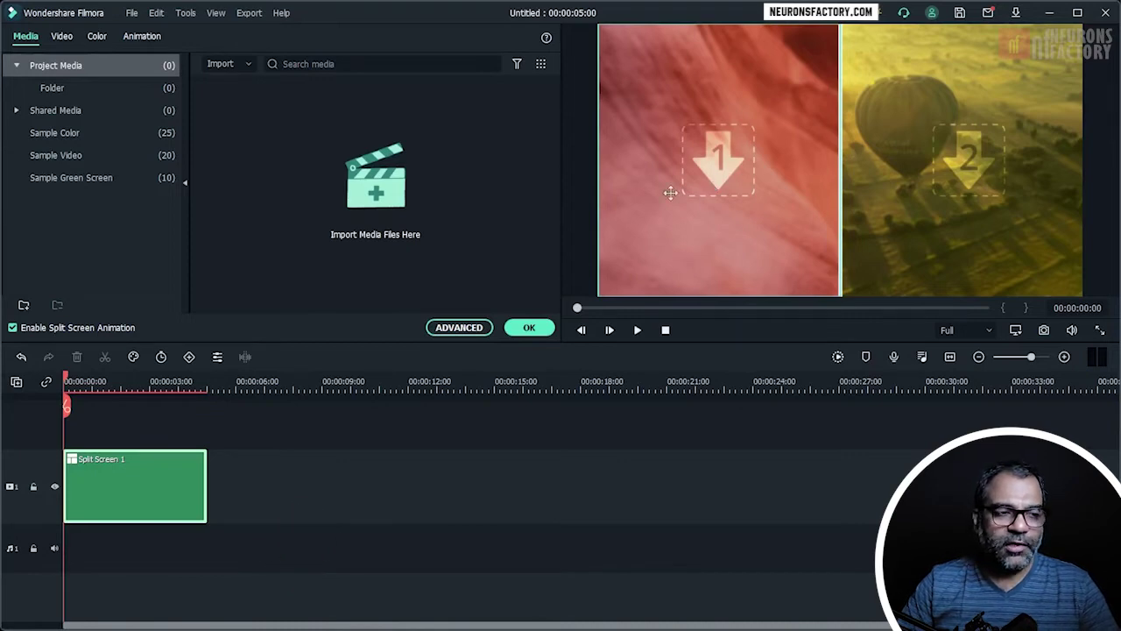
Step: Fill frame 1 with the Travel 01 sample video and frame 2 with the Travel 02 sample video
left_click(67, 163)
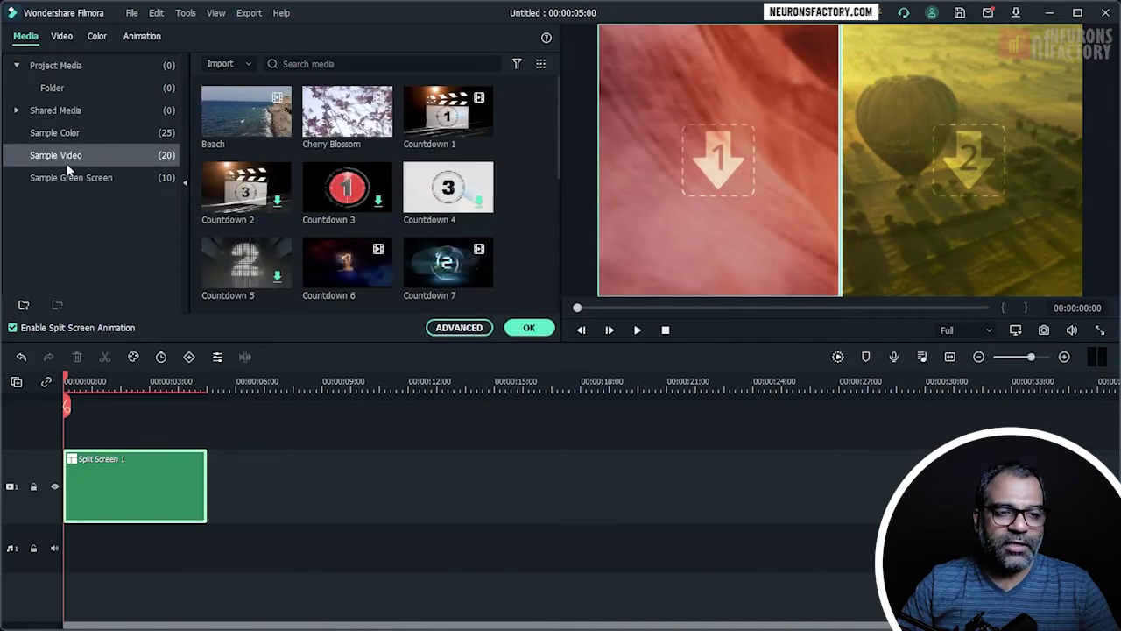
left_click_drag(557, 116, 574, 249)
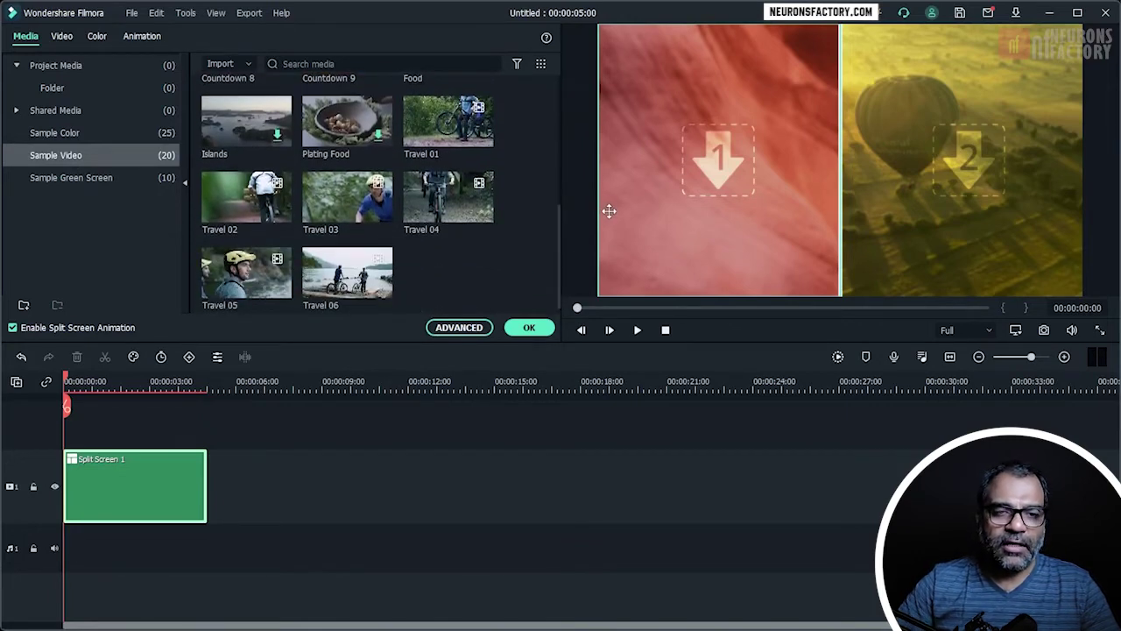
mouse_move(487, 146)
left_click_drag(473, 136, 679, 167)
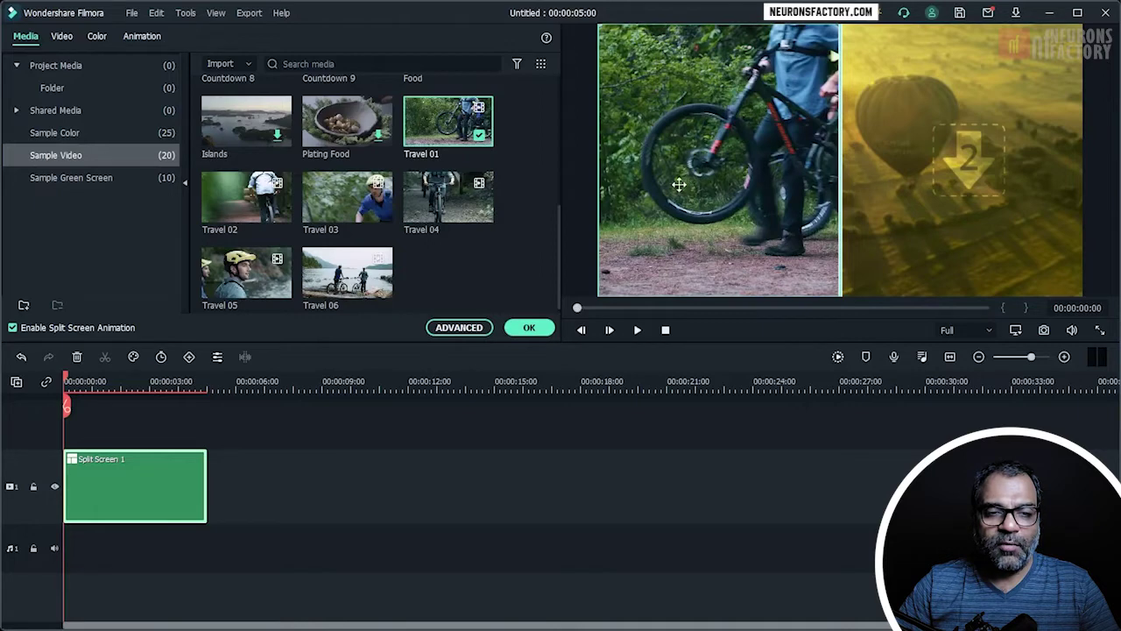
left_click_drag(256, 211, 918, 178)
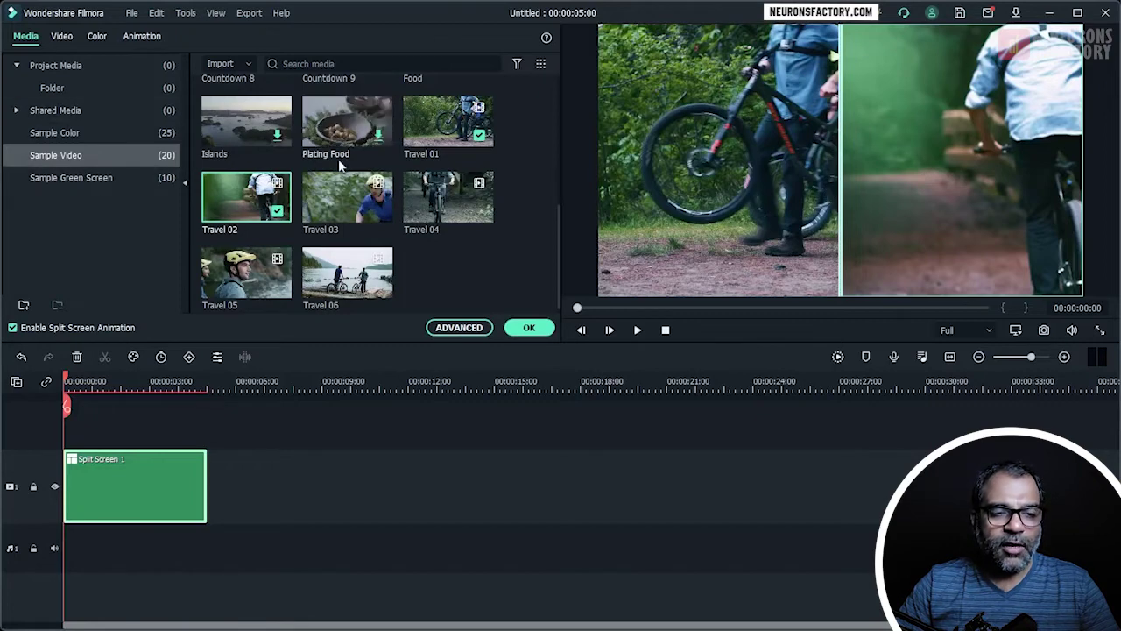
left_click(46, 66)
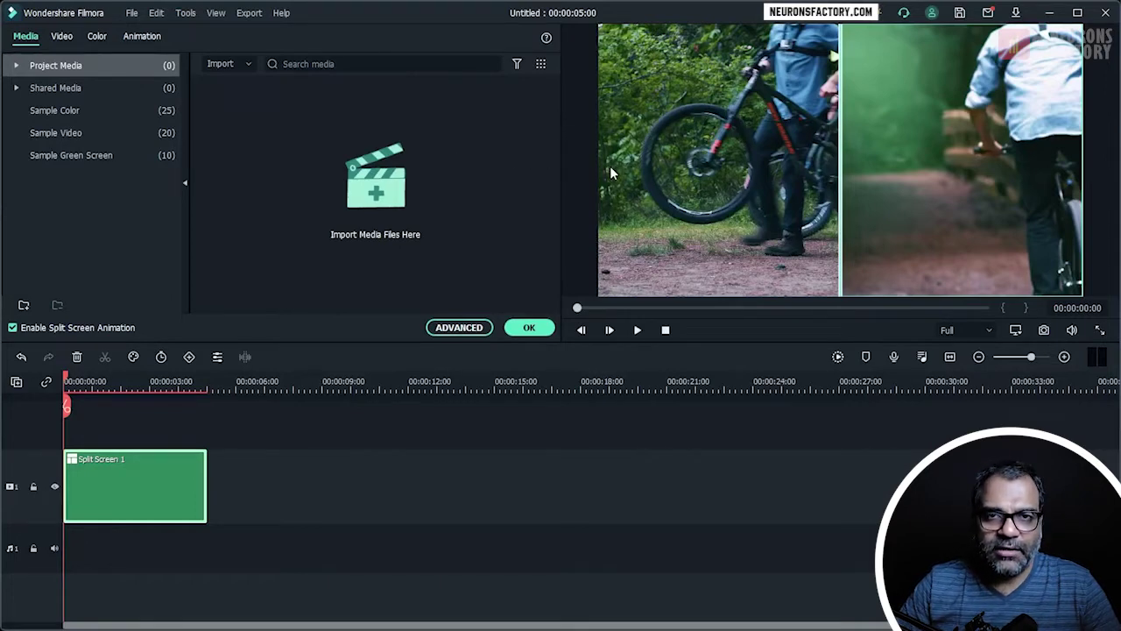
Step: Zoom the Travel 01 clip in and out within frame 1, then slightly enlarge the clips in both frames
left_click(692, 198)
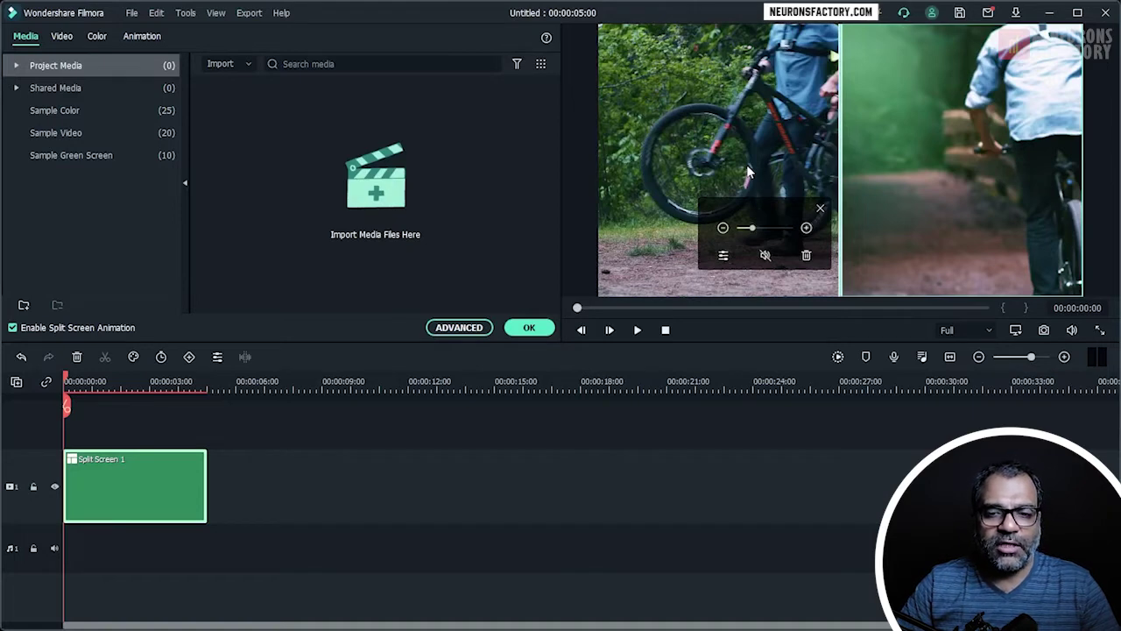
left_click(704, 151)
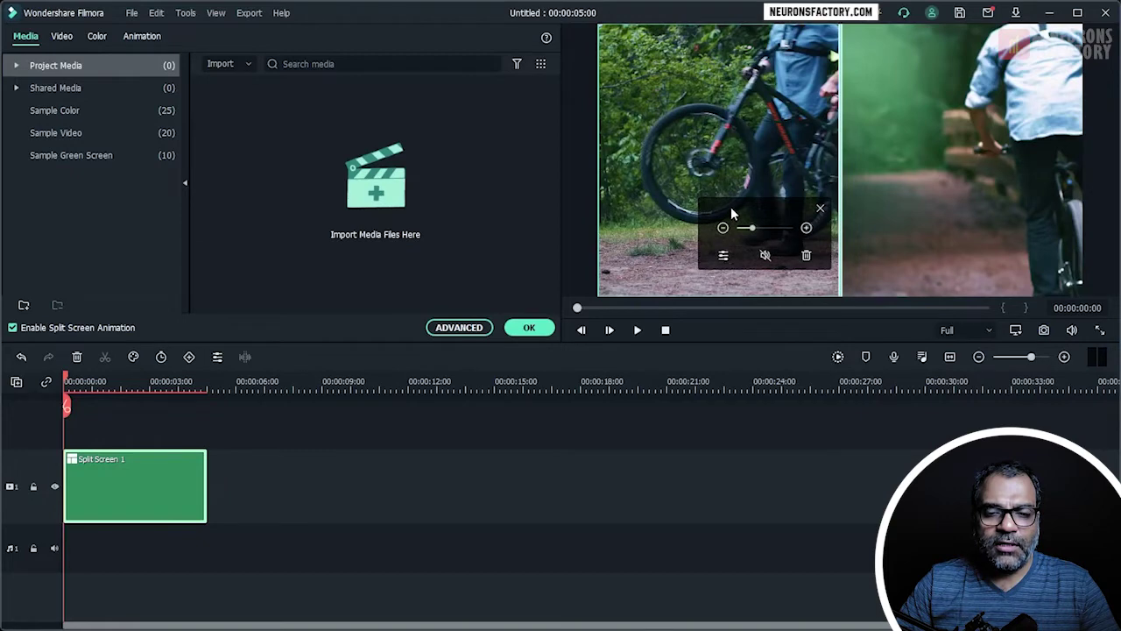
left_click_drag(732, 213, 684, 195)
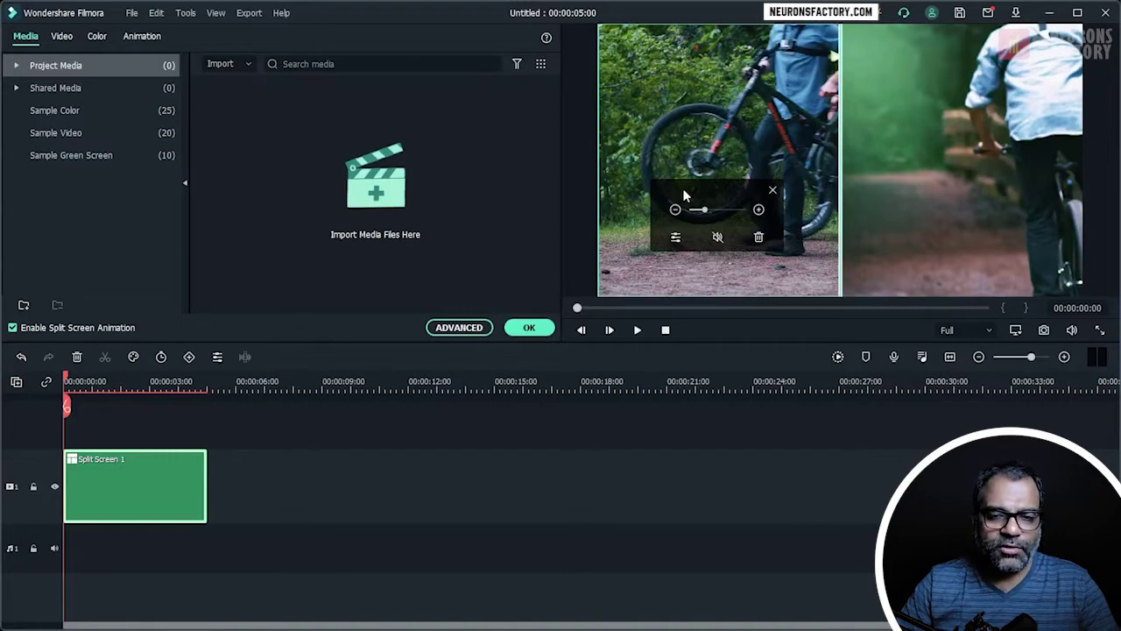
left_click(760, 217)
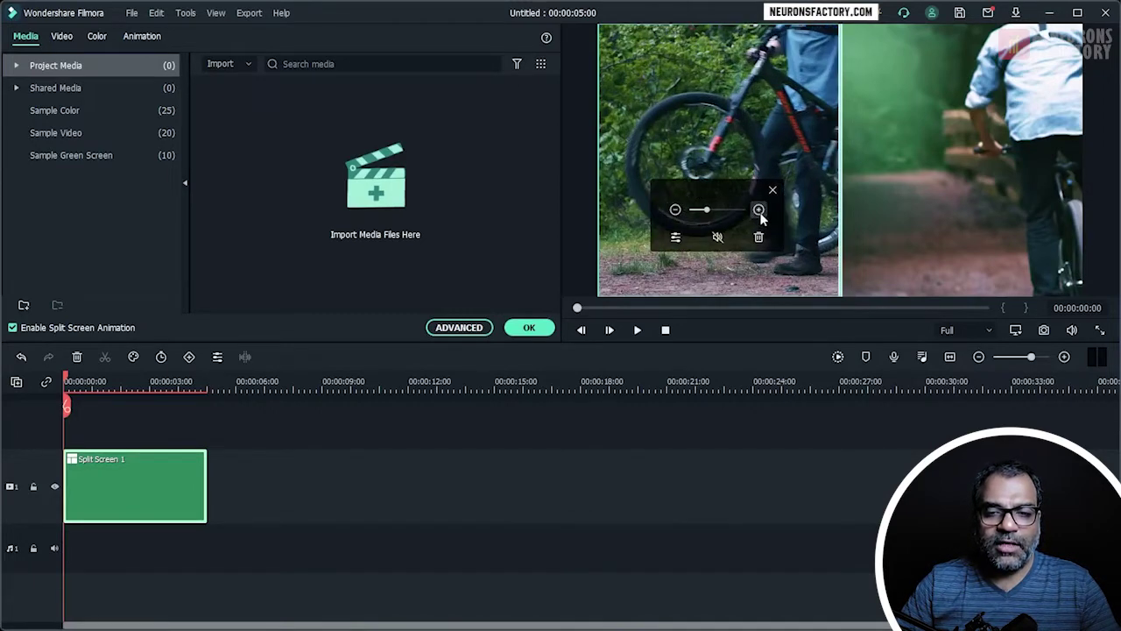
left_click(675, 213)
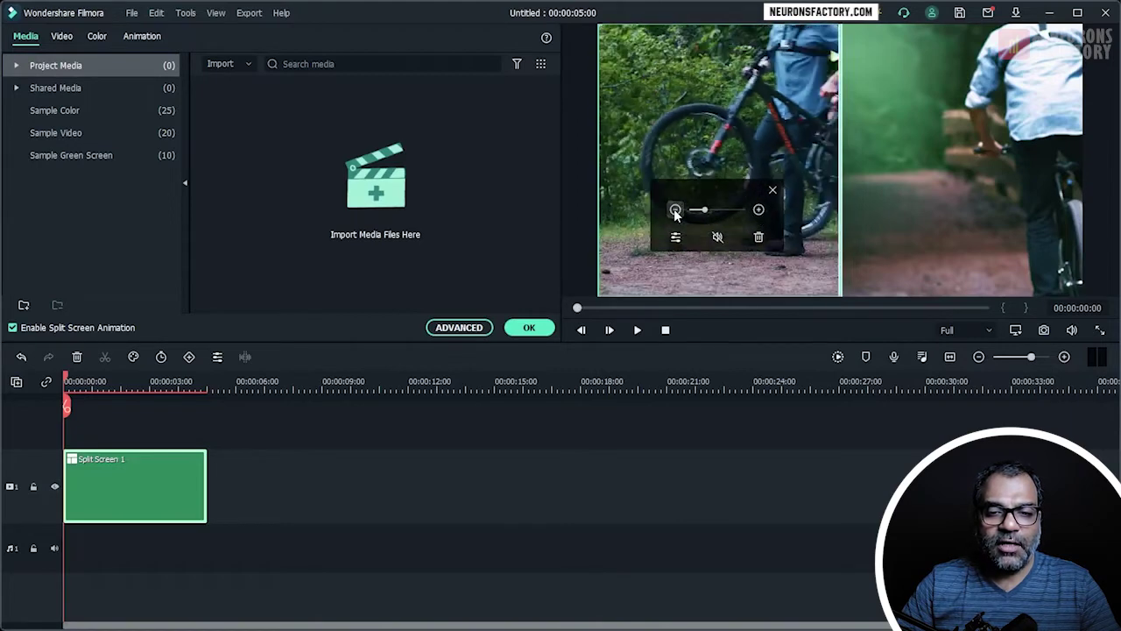
left_click(675, 211)
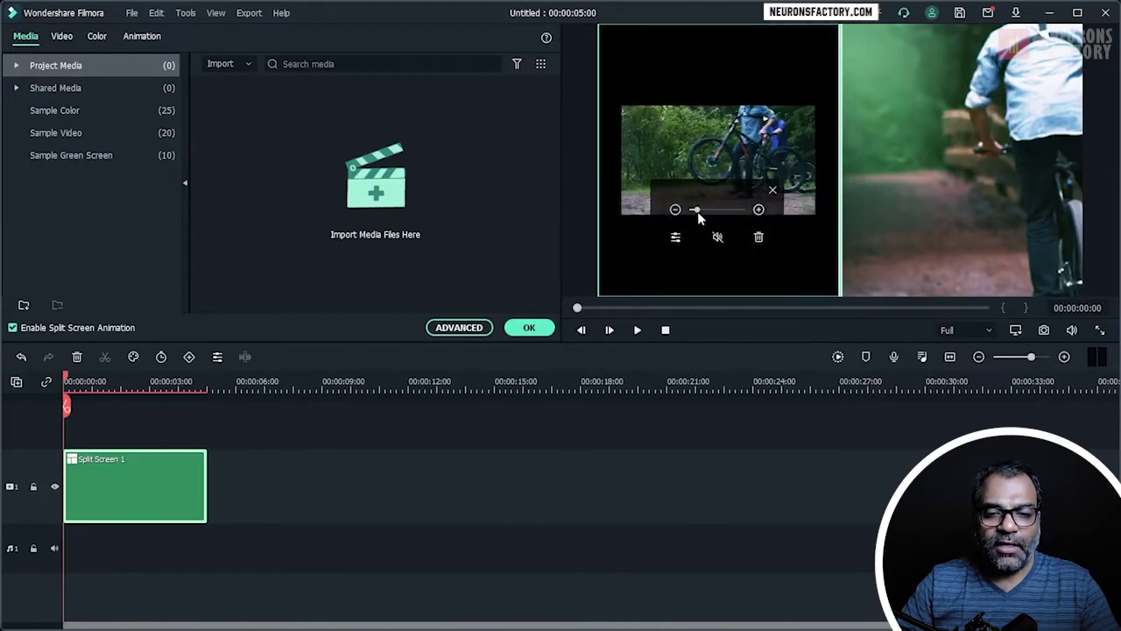
left_click_drag(697, 211, 716, 215)
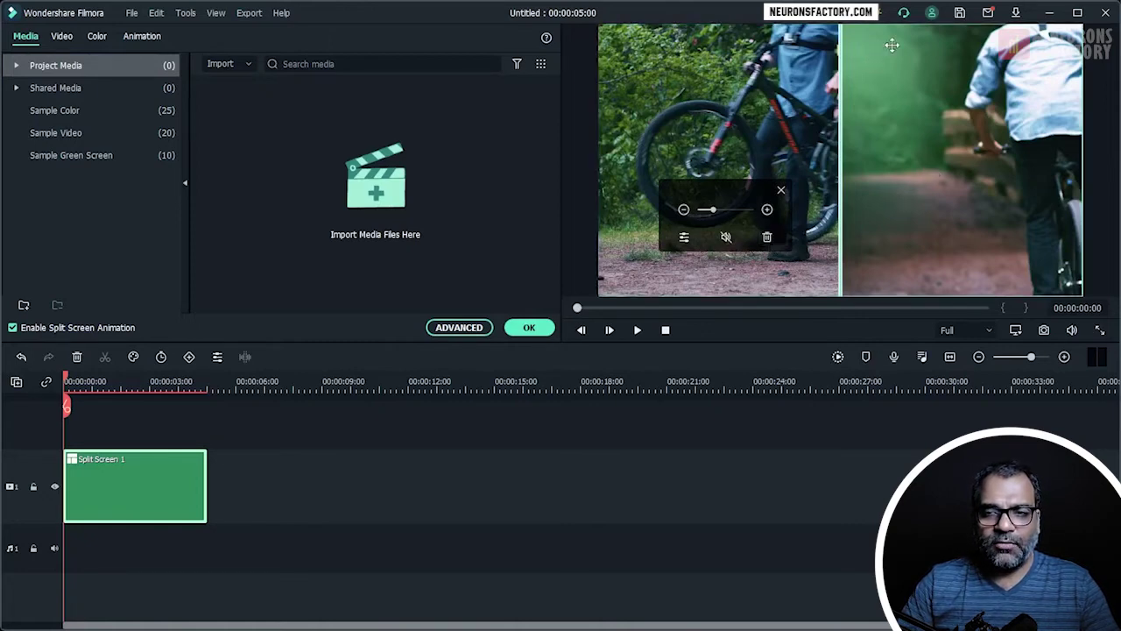
mouse_move(712, 214)
left_mouse_down()
mouse_move(702, 220)
mouse_move(712, 220)
left_mouse_up()
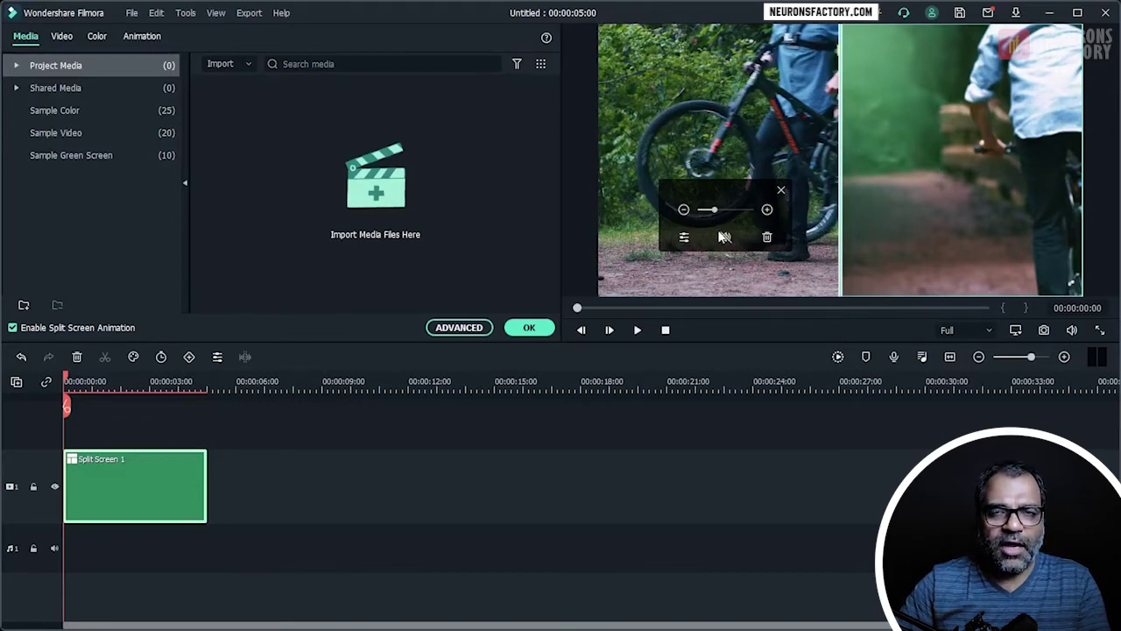
Step: Preview the split screen with its animation enabled, and again from the beginning with the animation disabled
left_click(639, 330)
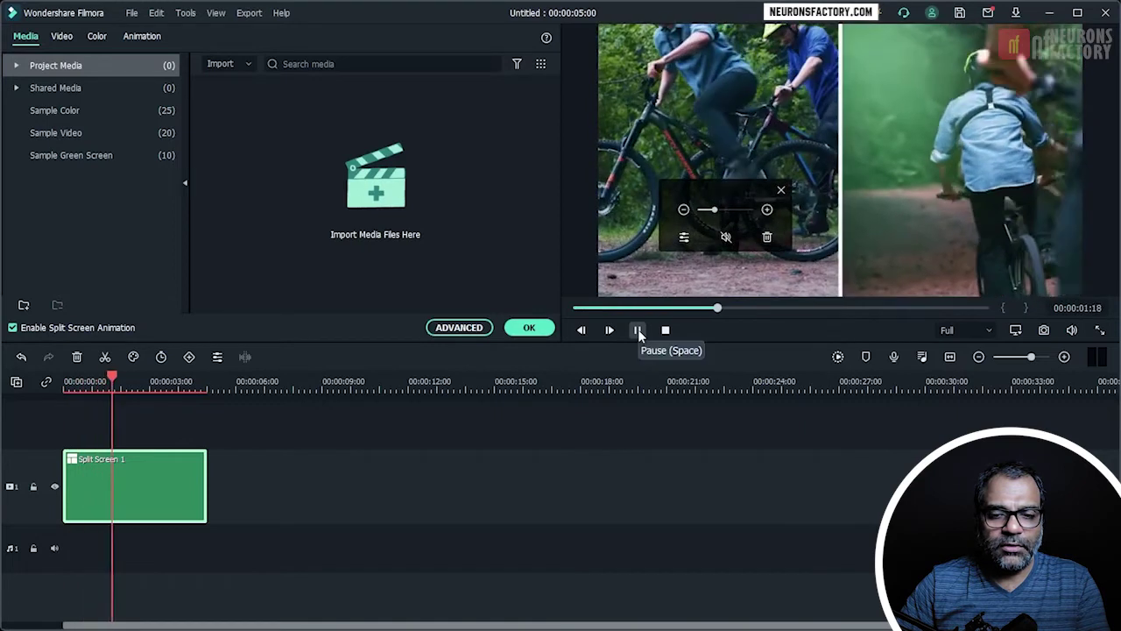
left_click(639, 331)
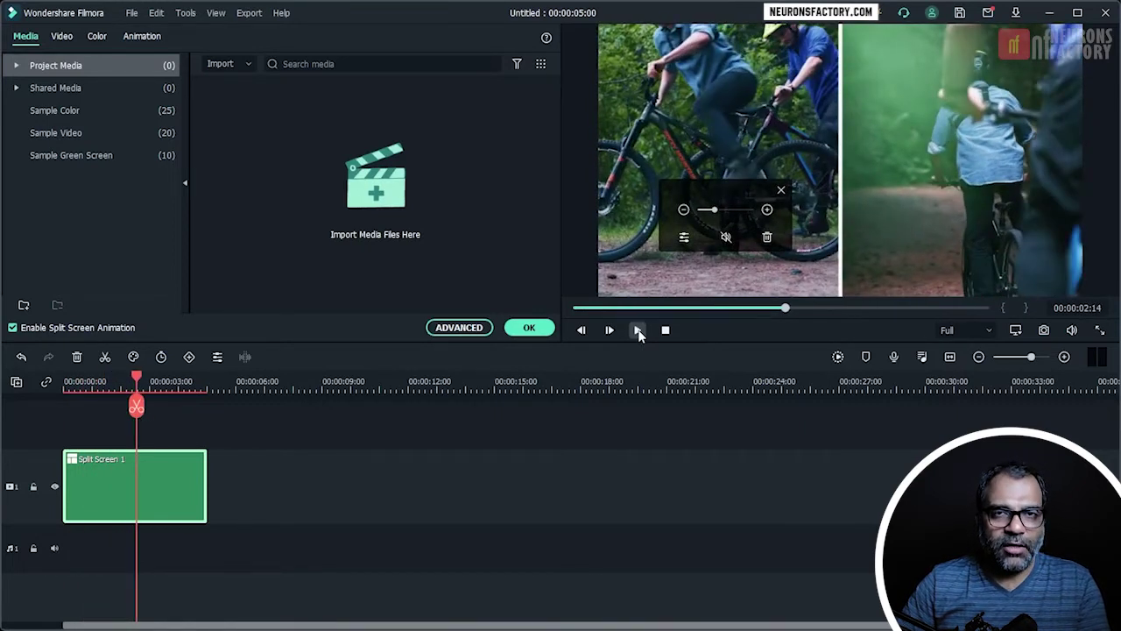
left_click(12, 328)
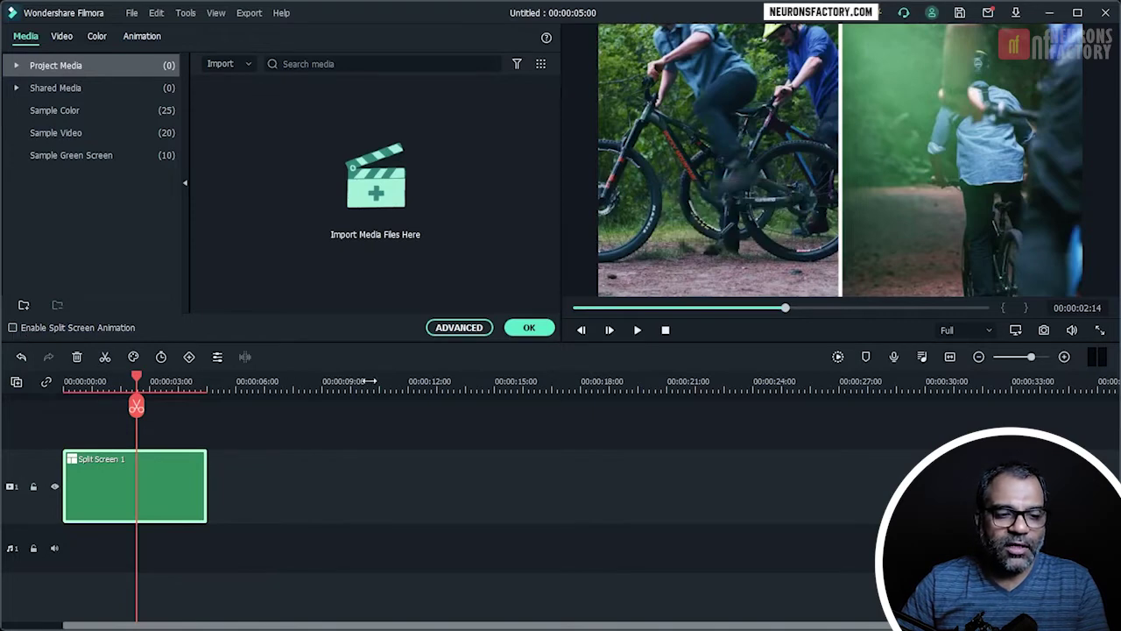
left_click_drag(781, 311, 581, 308)
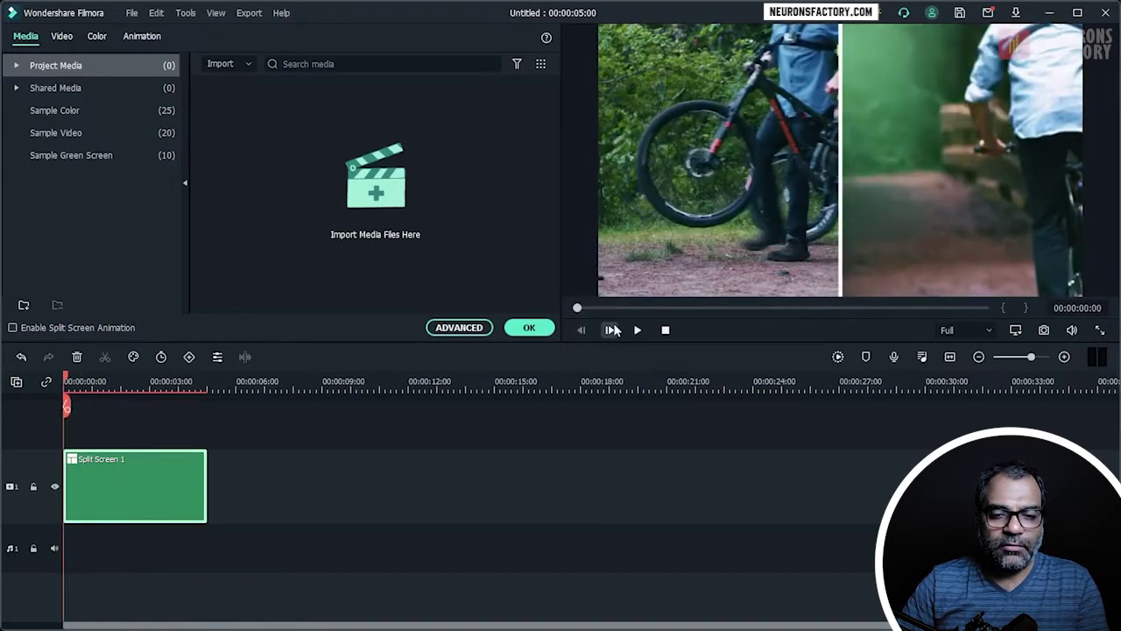
left_click(636, 329)
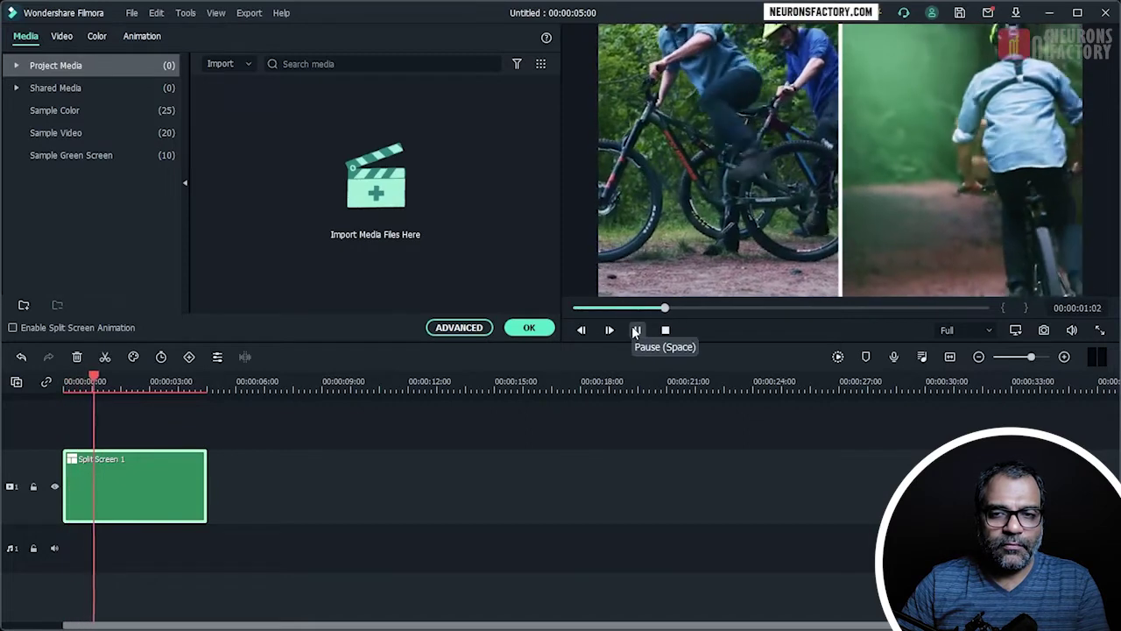
left_click(635, 330)
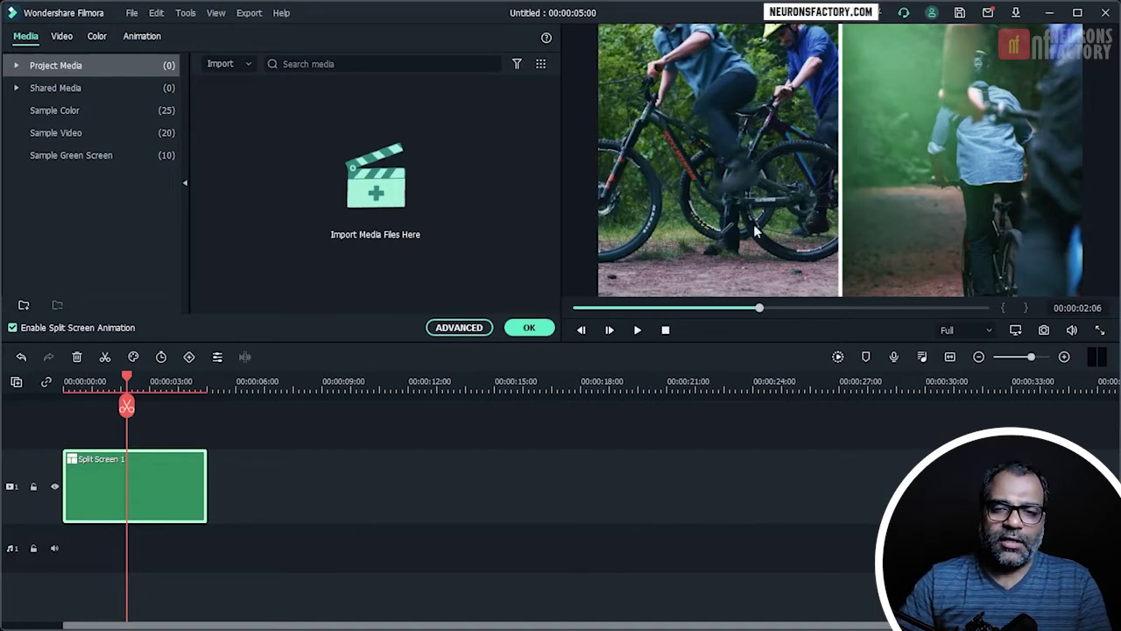
Step: Open the advanced split screen editor for the layout and review its Video, Color, Animation and Media settings
left_click(753, 172)
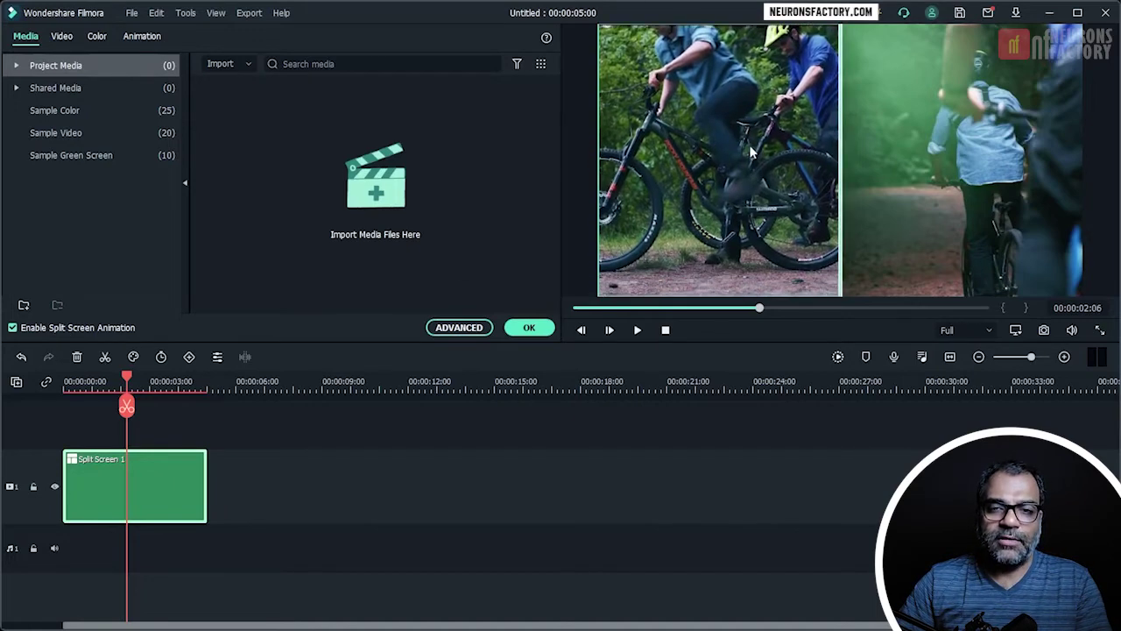
mouse_move(747, 162)
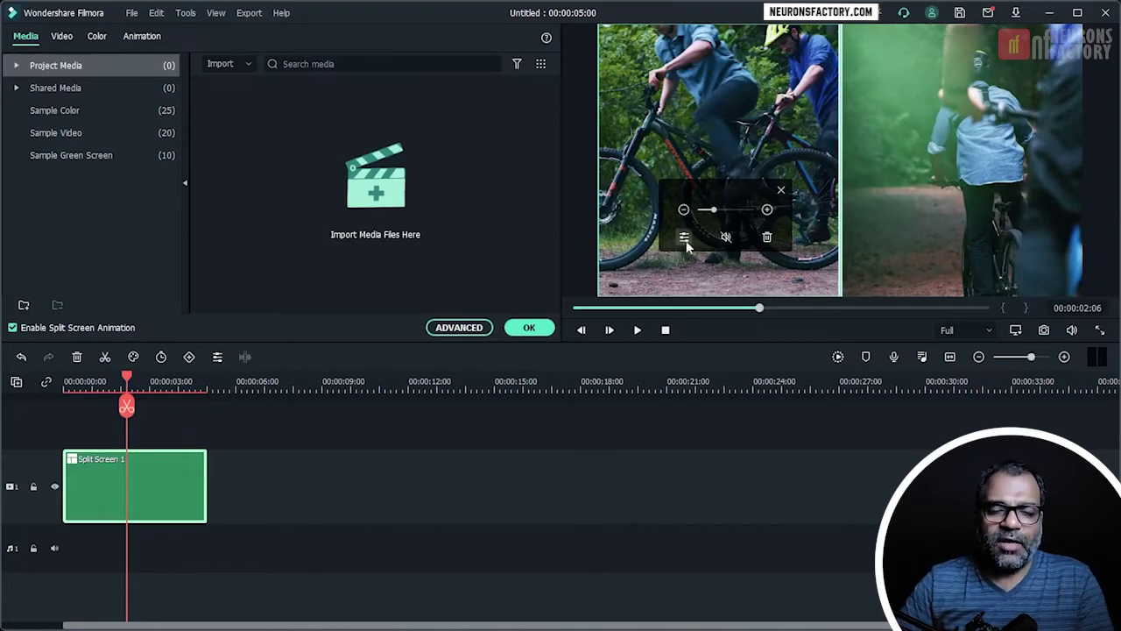
left_click(470, 330)
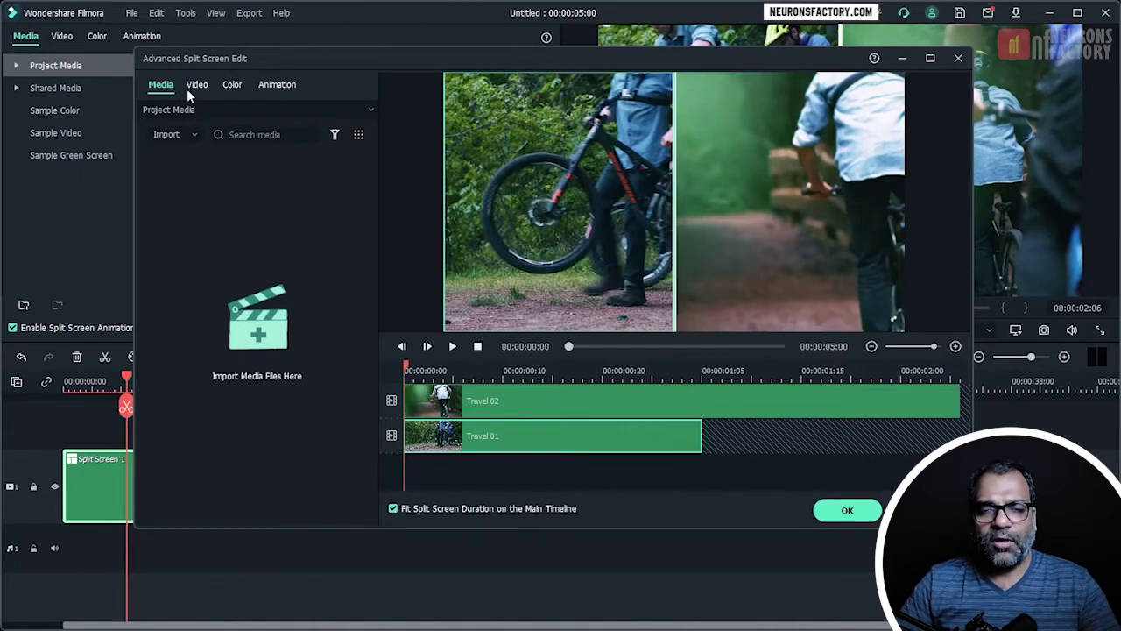
left_click_drag(276, 52, 283, 60)
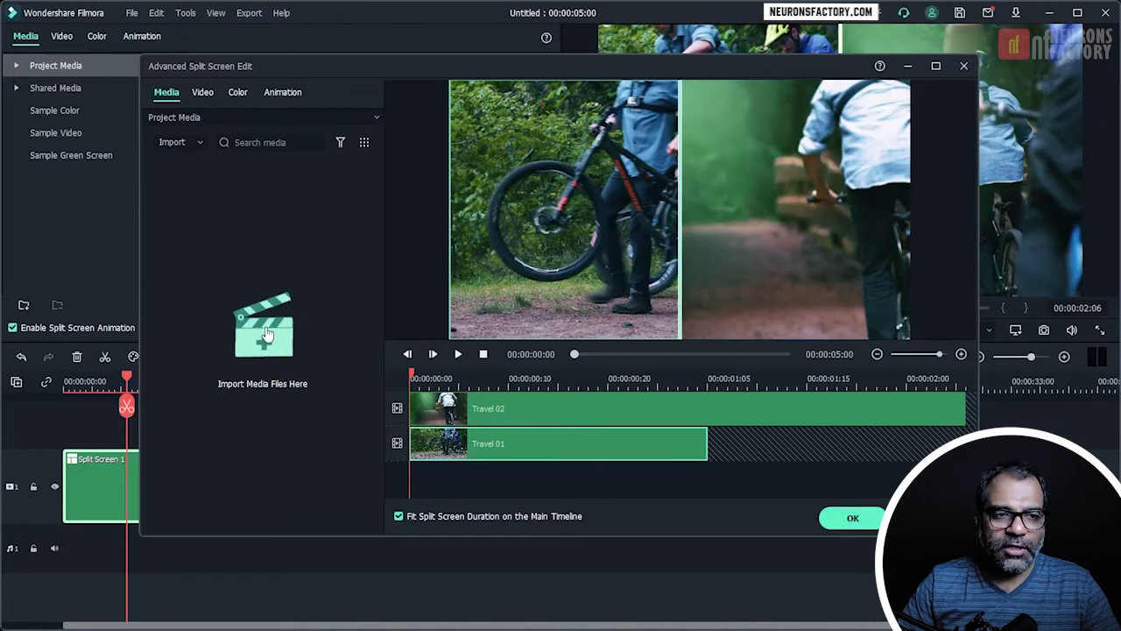
left_click(203, 95)
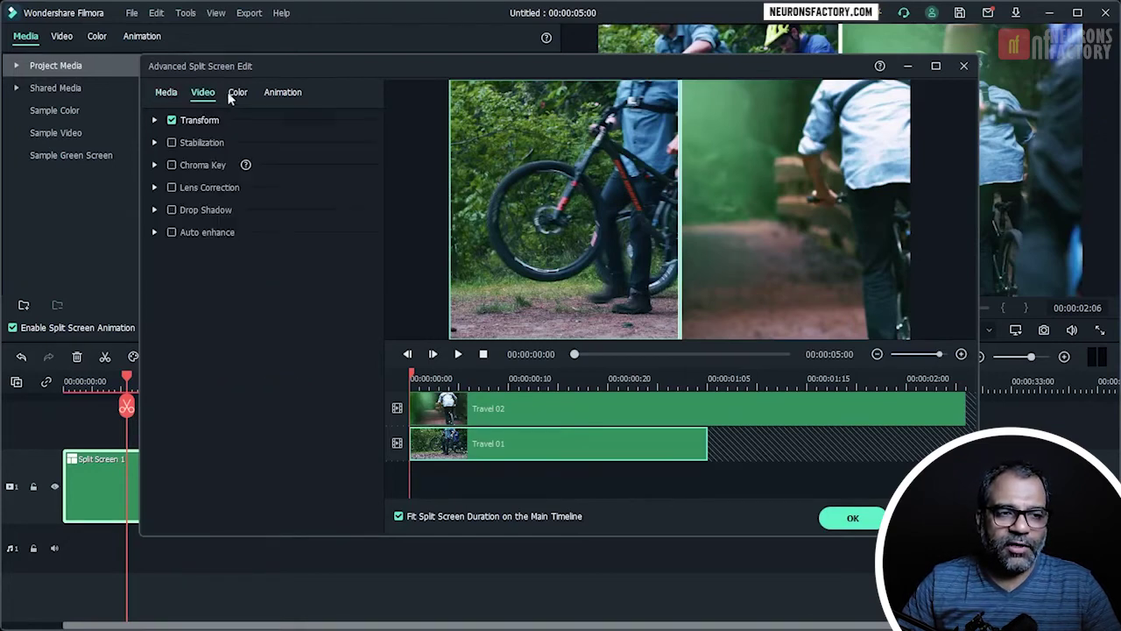
left_click(241, 92)
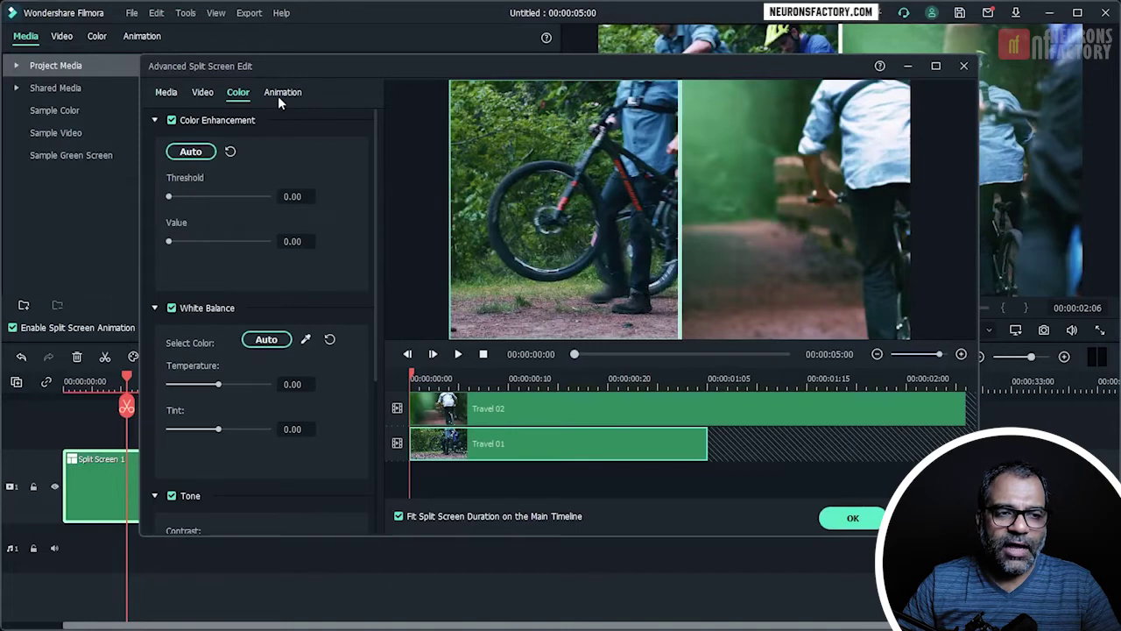
left_click(278, 97)
left_click(231, 91)
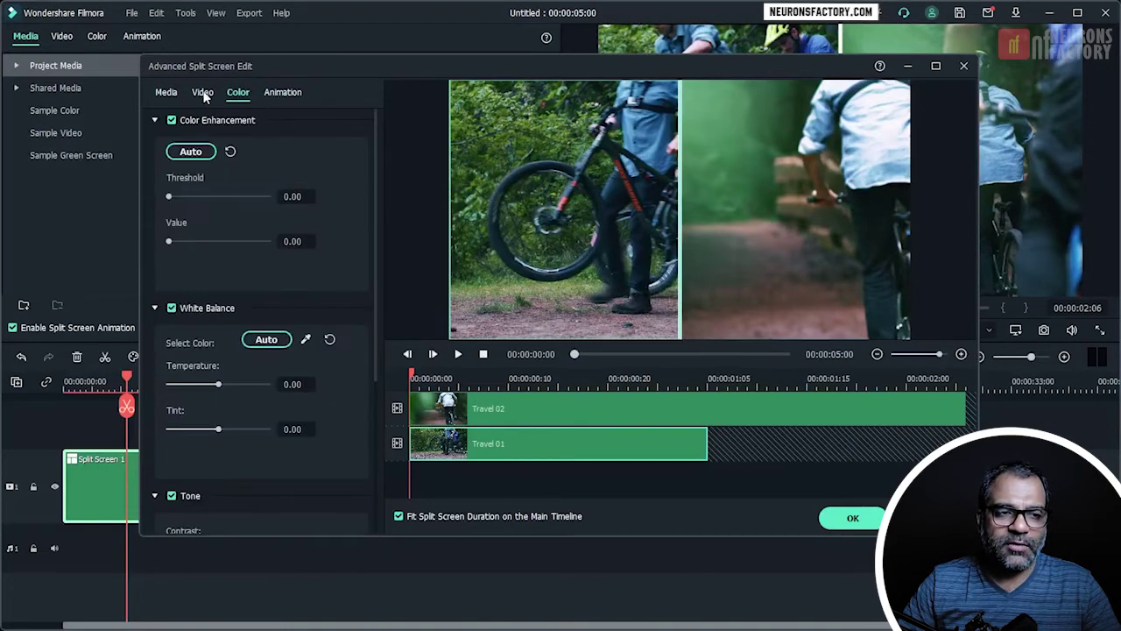
left_click(203, 95)
left_click(162, 95)
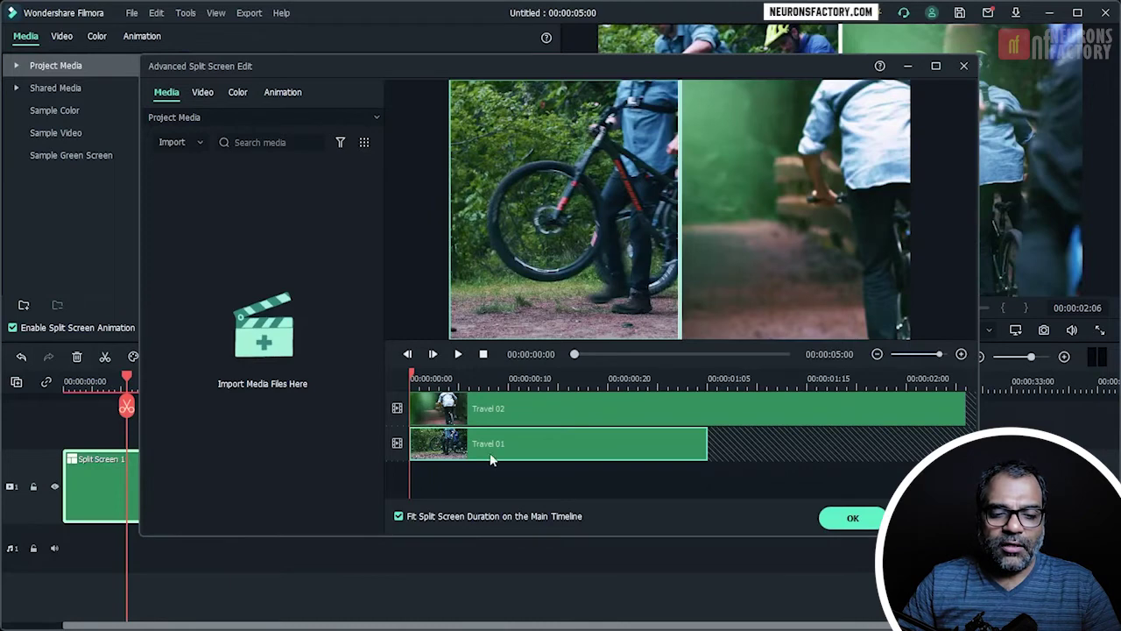
Step: Select the Travel 02 and Travel 01 clips in turn to see which frame each one fills
left_click(503, 423)
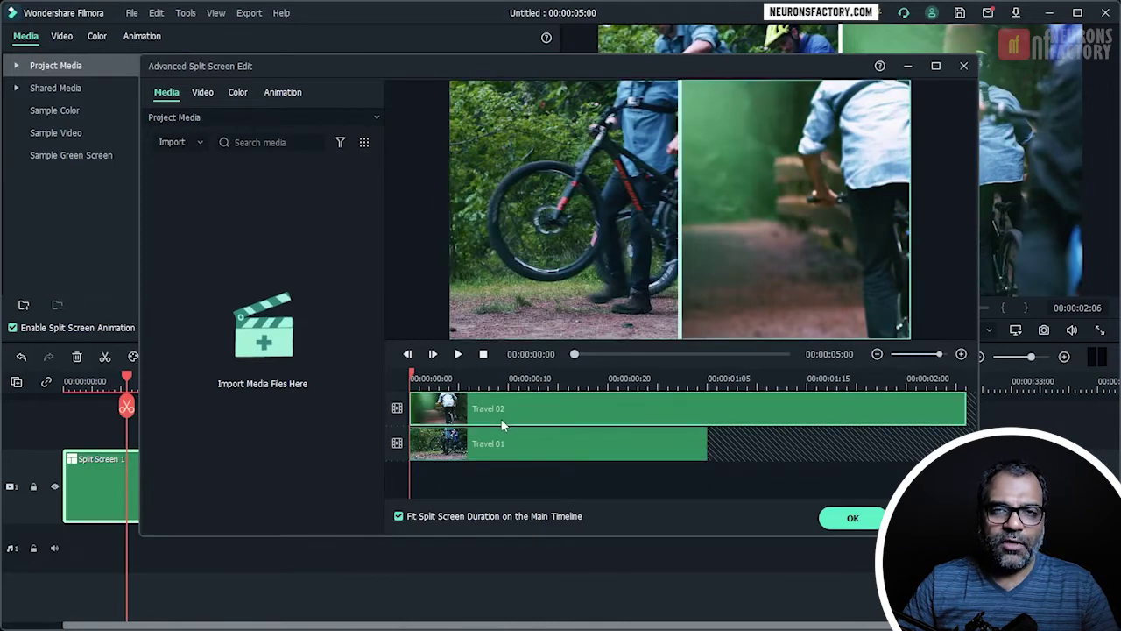
left_click(504, 459)
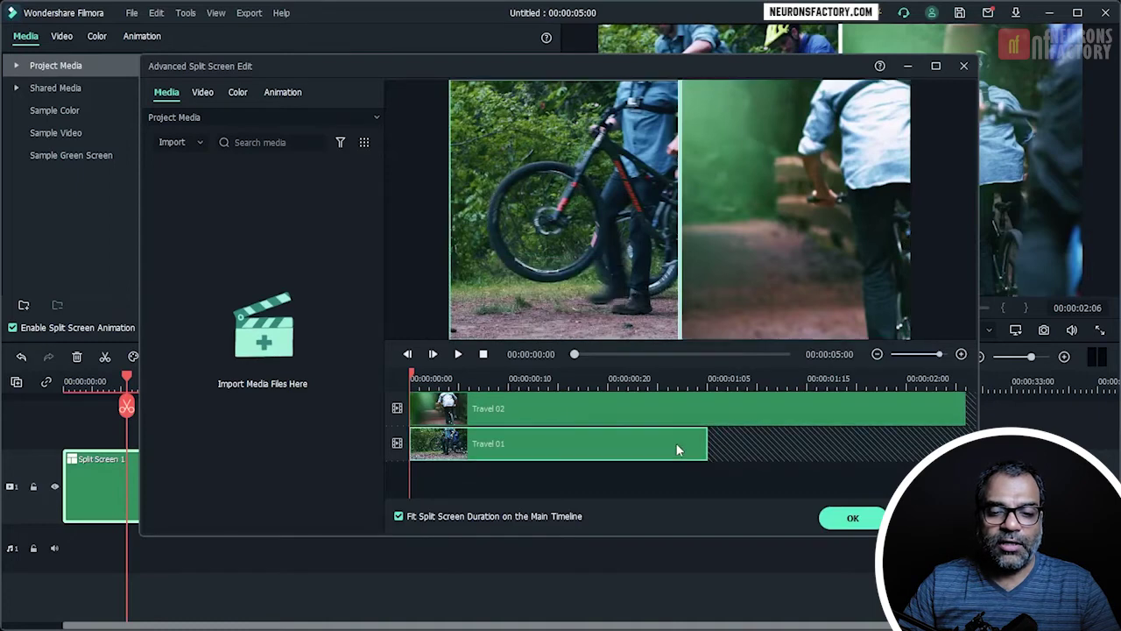
left_click(747, 241)
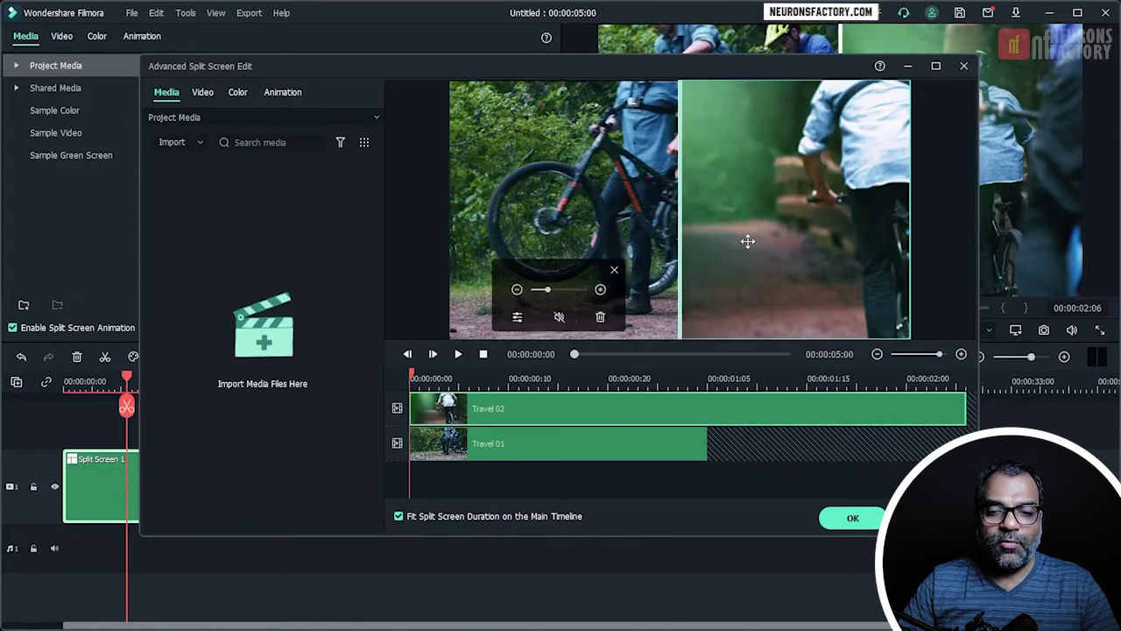
Step: Compare the lengths of Travel 01 and Travel 02 in the advanced editor's timeline by scrubbing to 00:00:00:10 and checking both clip ends
left_click(578, 437)
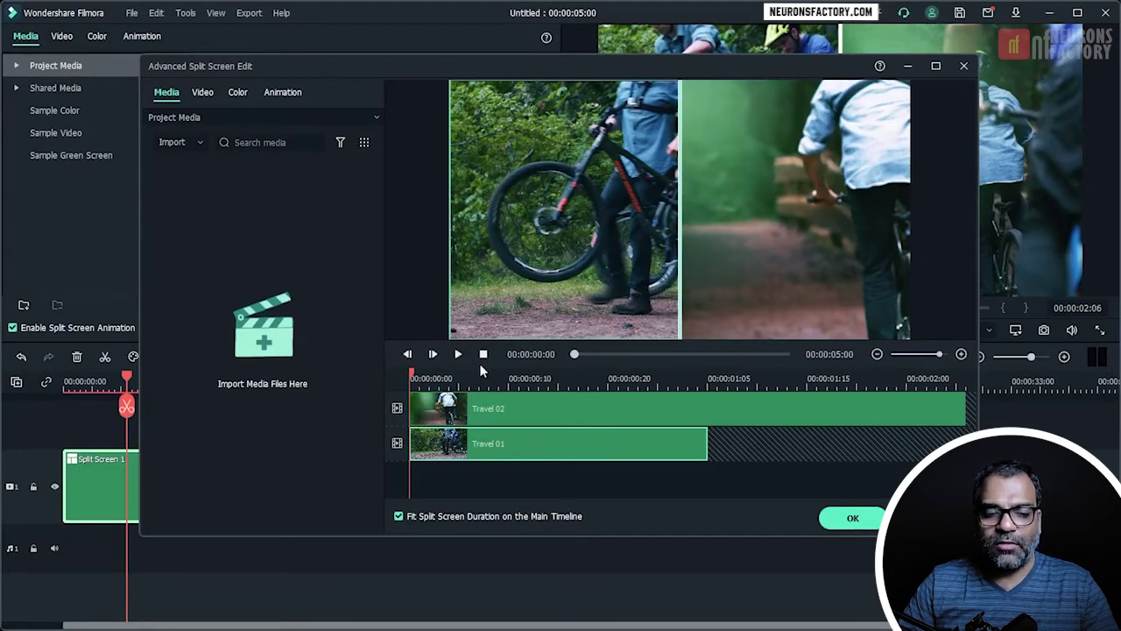
left_click(876, 354)
left_click_drag(919, 354, 938, 358)
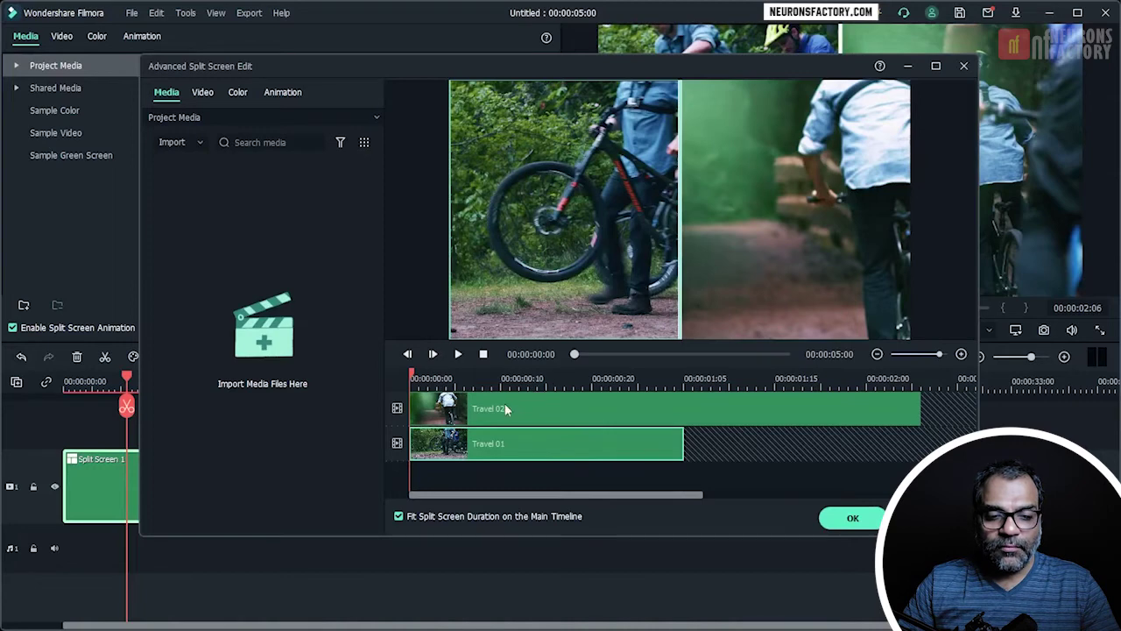
left_click_drag(417, 378, 501, 390)
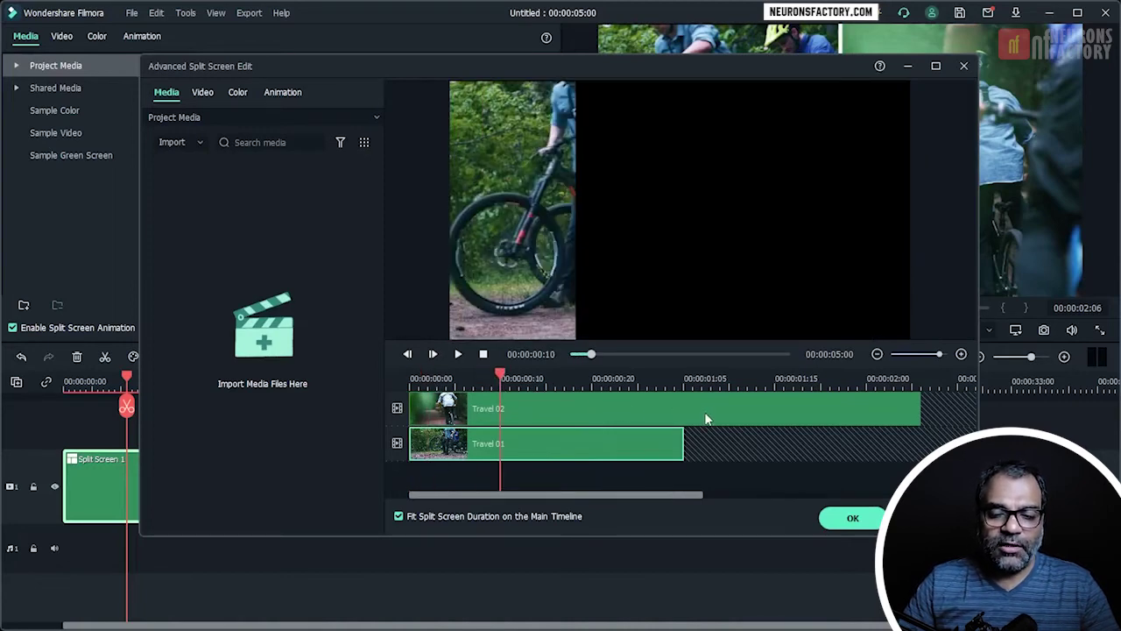
left_click(920, 410)
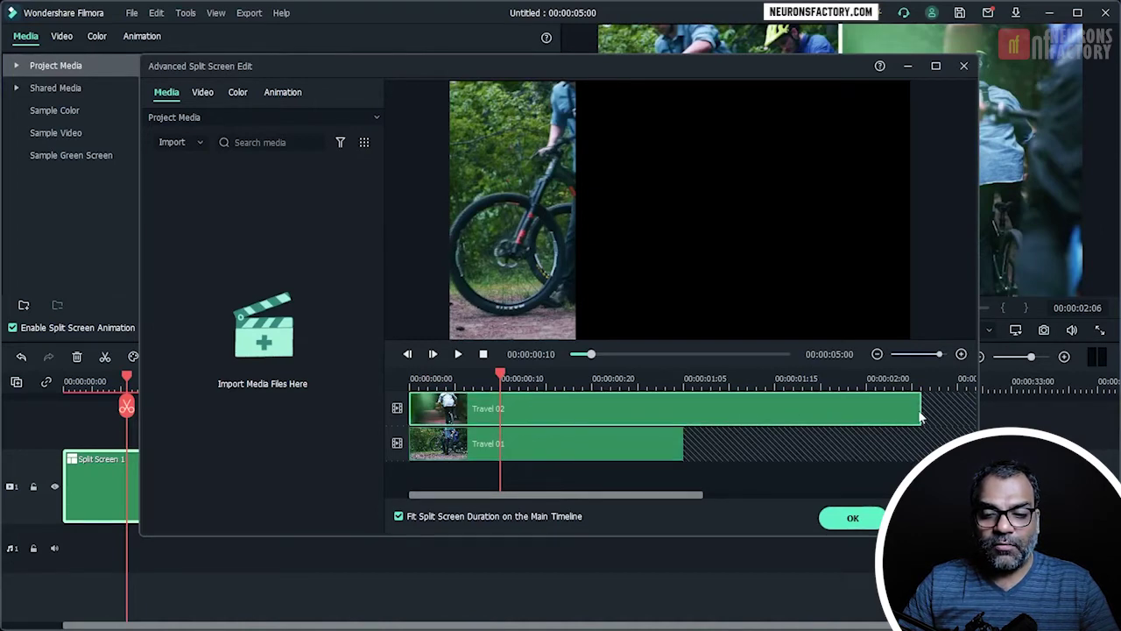
mouse_move(920, 417)
left_mouse_down()
mouse_move(725, 414)
mouse_move(920, 412)
left_mouse_up()
Step: Preview the split screen from its beginning, and examine both frames just past the end of Travel 02
left_click_drag(500, 376, 396, 363)
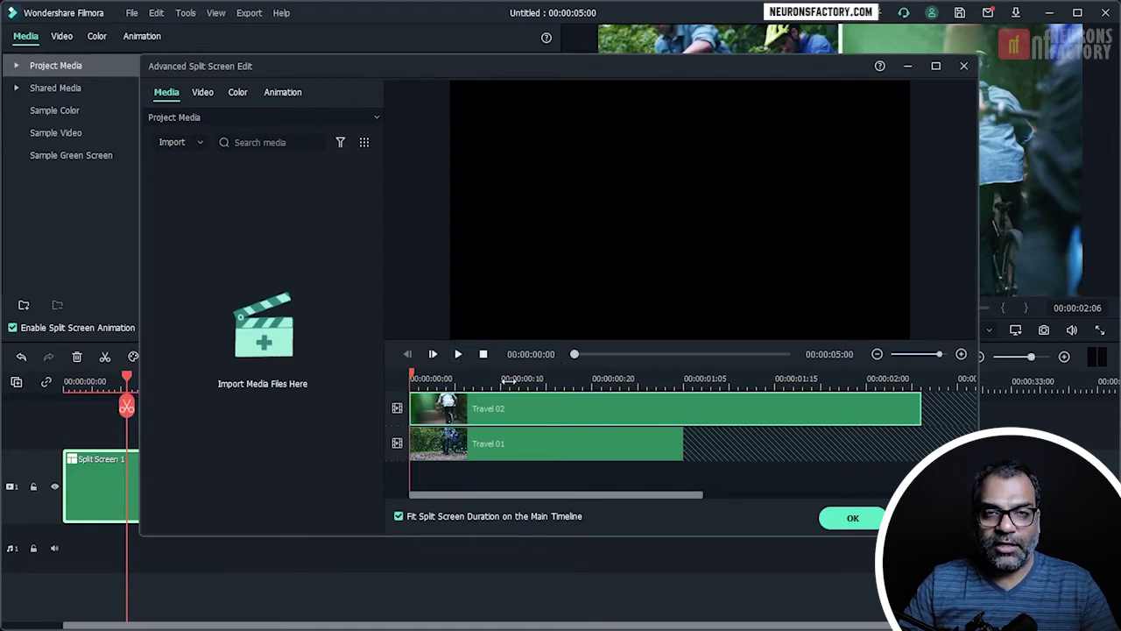
left_click(454, 354)
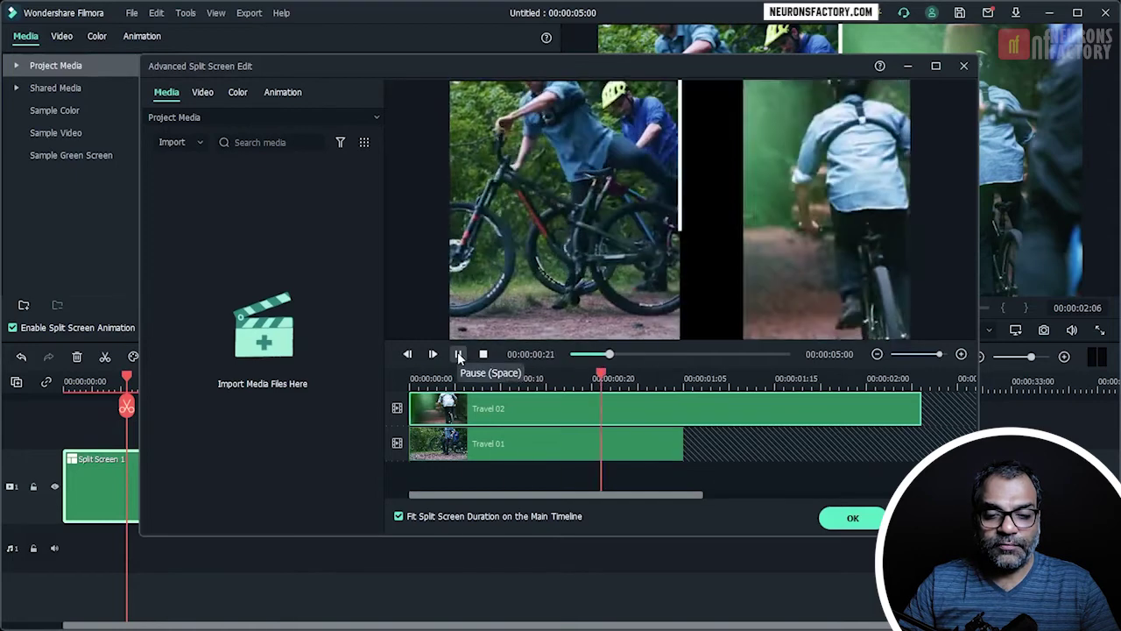
left_click(457, 354)
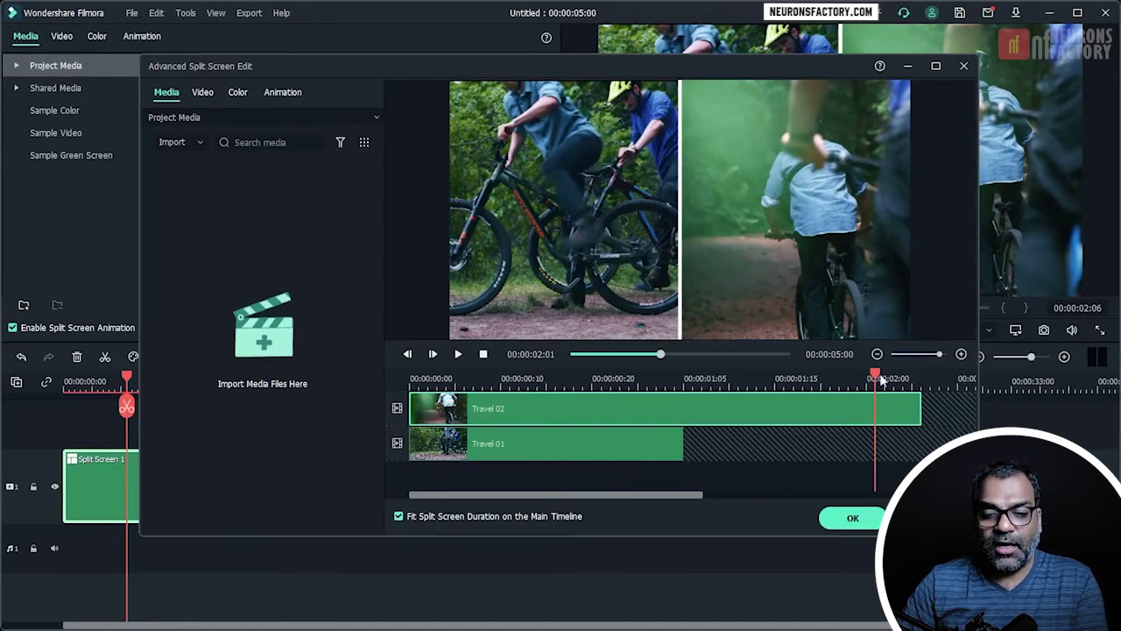
left_click_drag(877, 377, 932, 392)
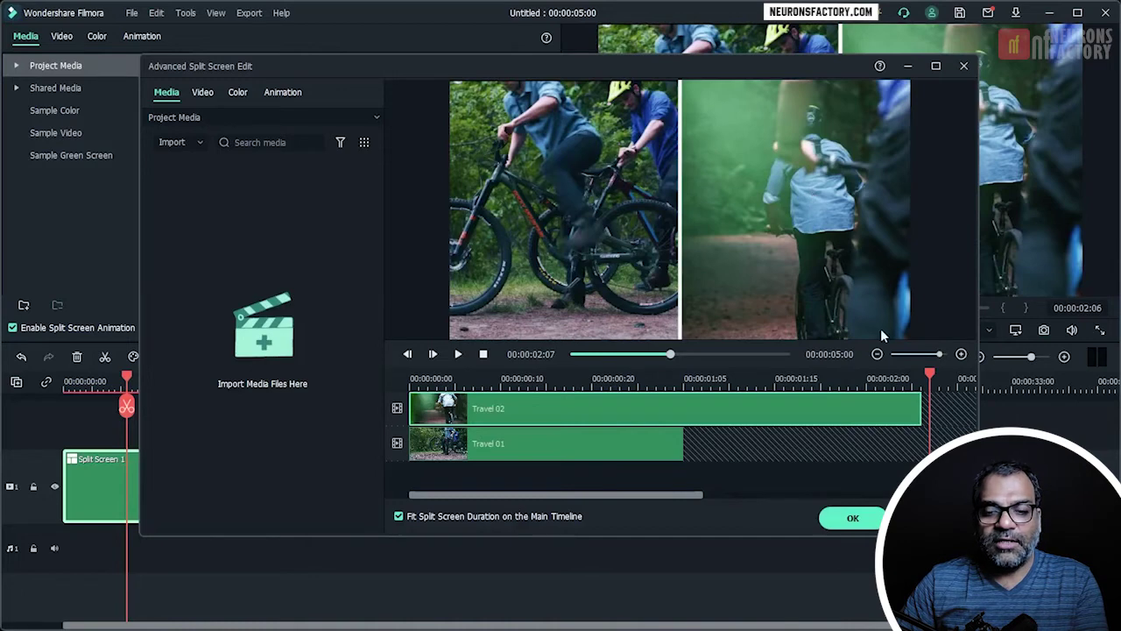
key("Right")
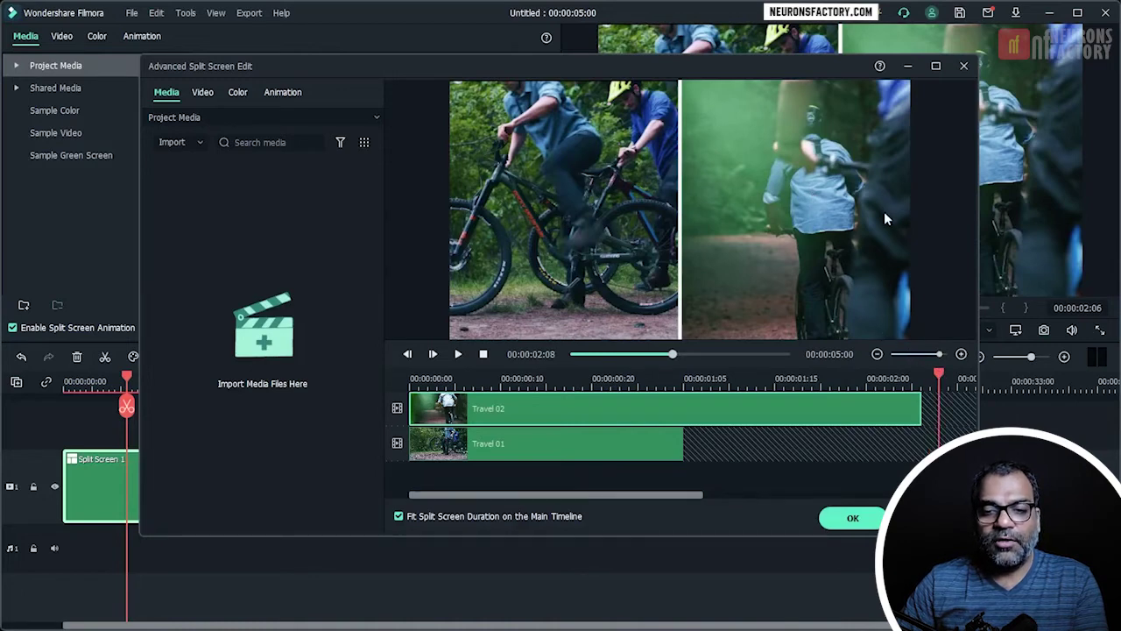
Step: Compare the frames at 00:00:01:12 with Fit Split Screen Duration on the Main Timeline off and on, and close the advanced editor with it enabled
left_click(399, 517)
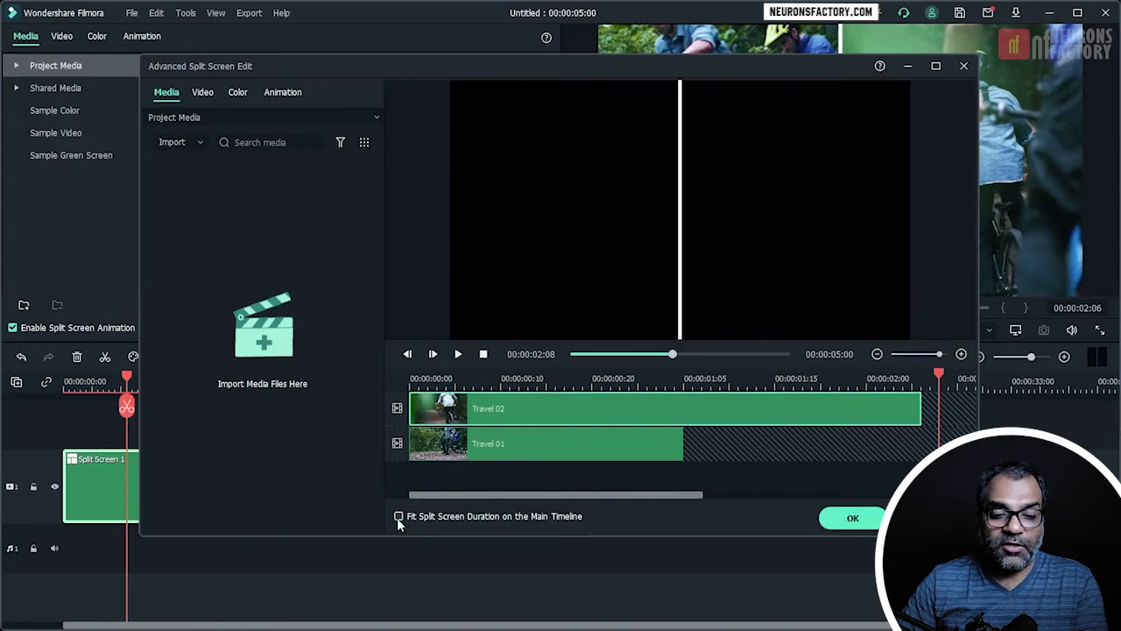
left_click_drag(940, 373, 745, 394)
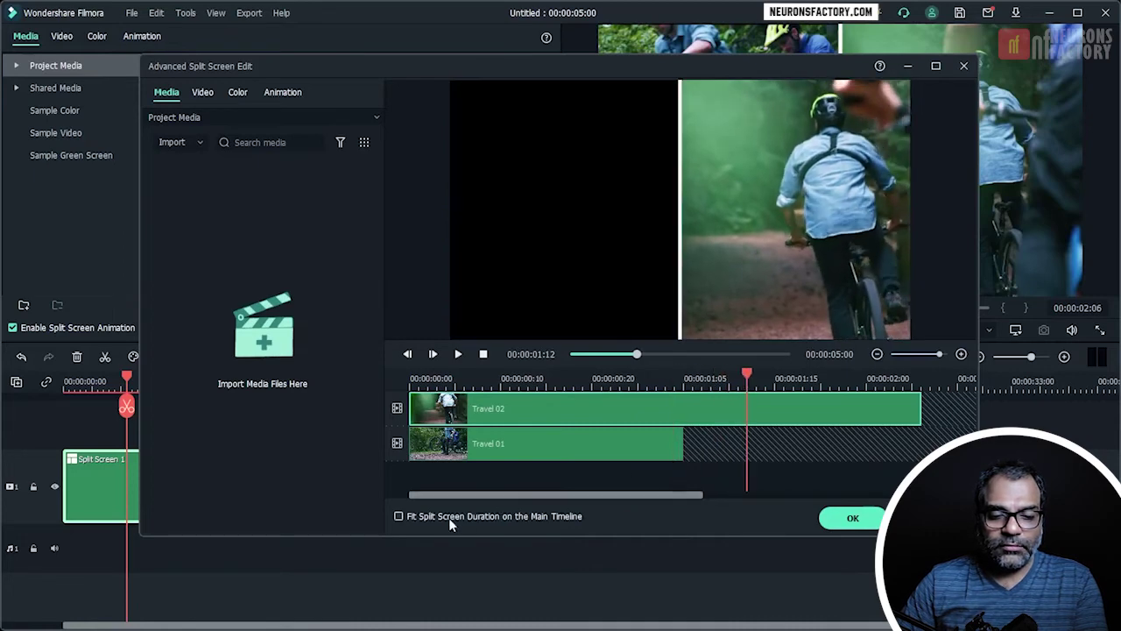
left_click(400, 515)
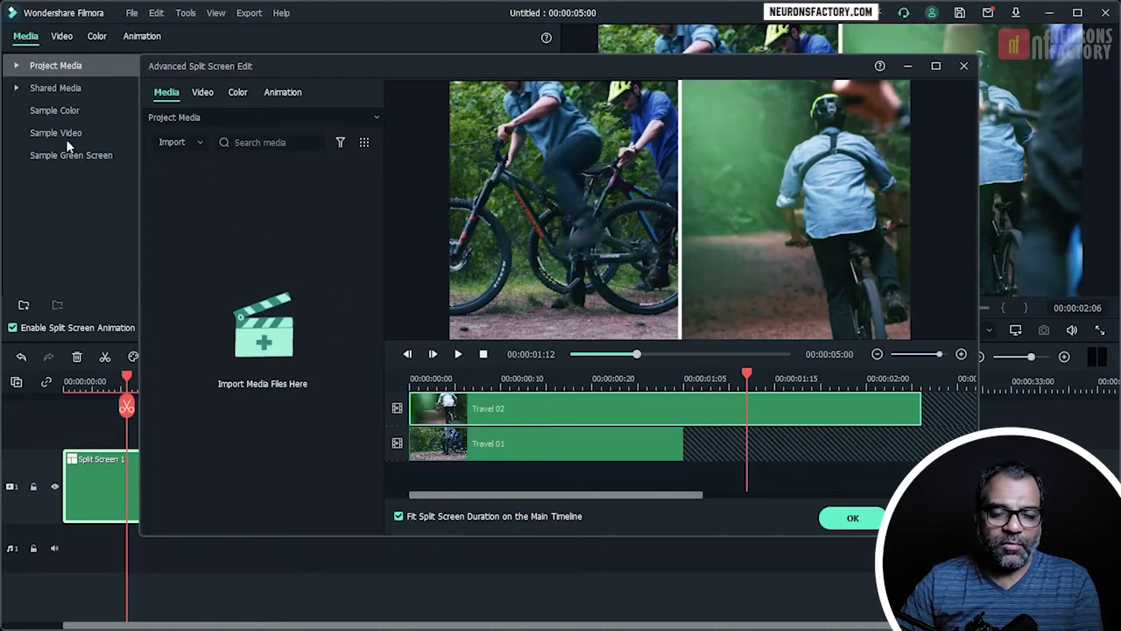
left_click(853, 517)
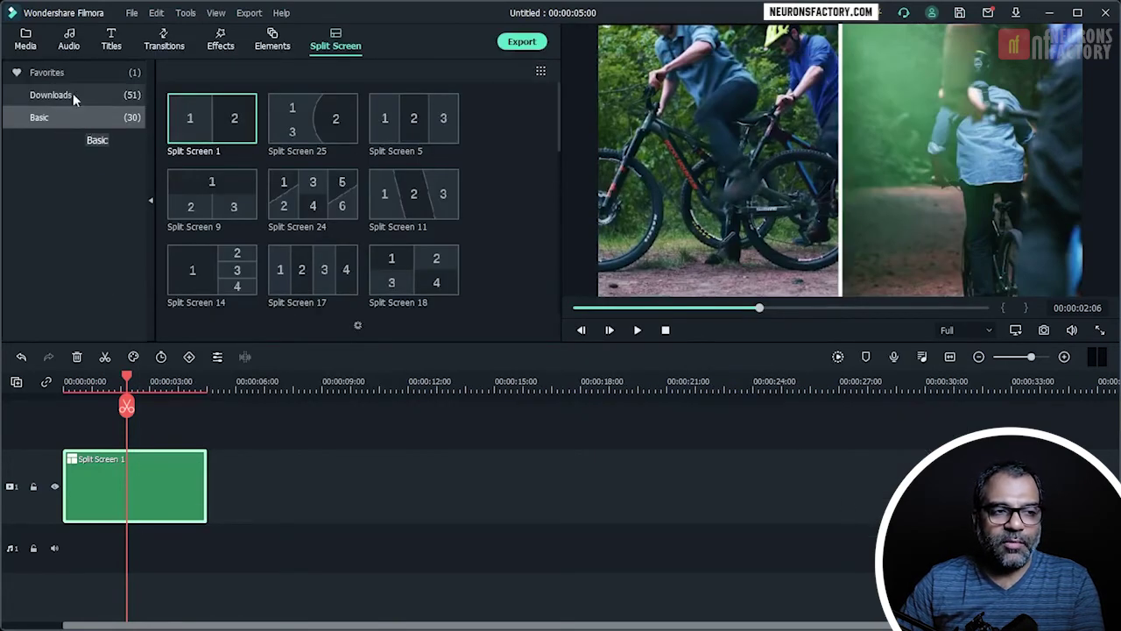
Step: Replace the clip in frame 2 with the Travel 04 sample video, and shift it left within the frame, slightly enlarged
left_click(26, 48)
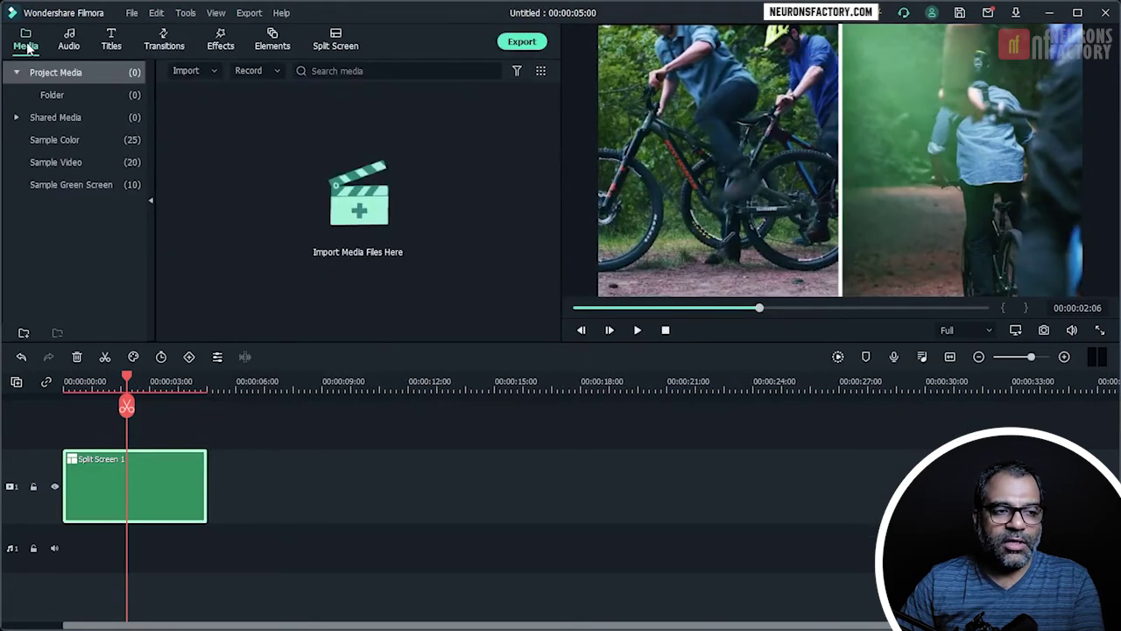
left_click(85, 162)
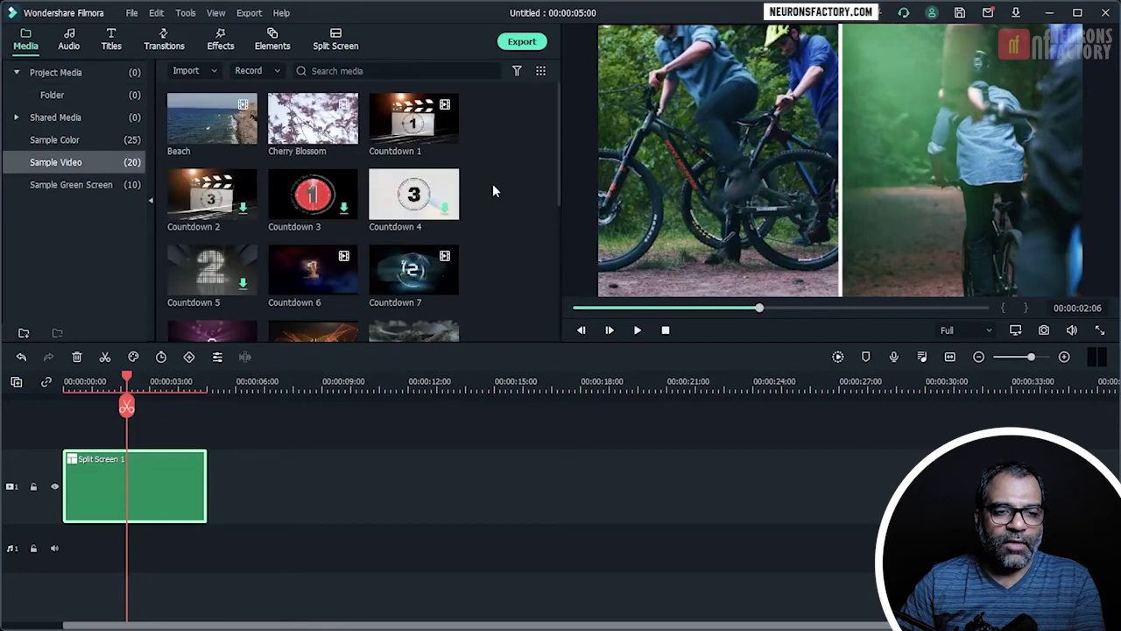
scroll(493, 183, "down", 5)
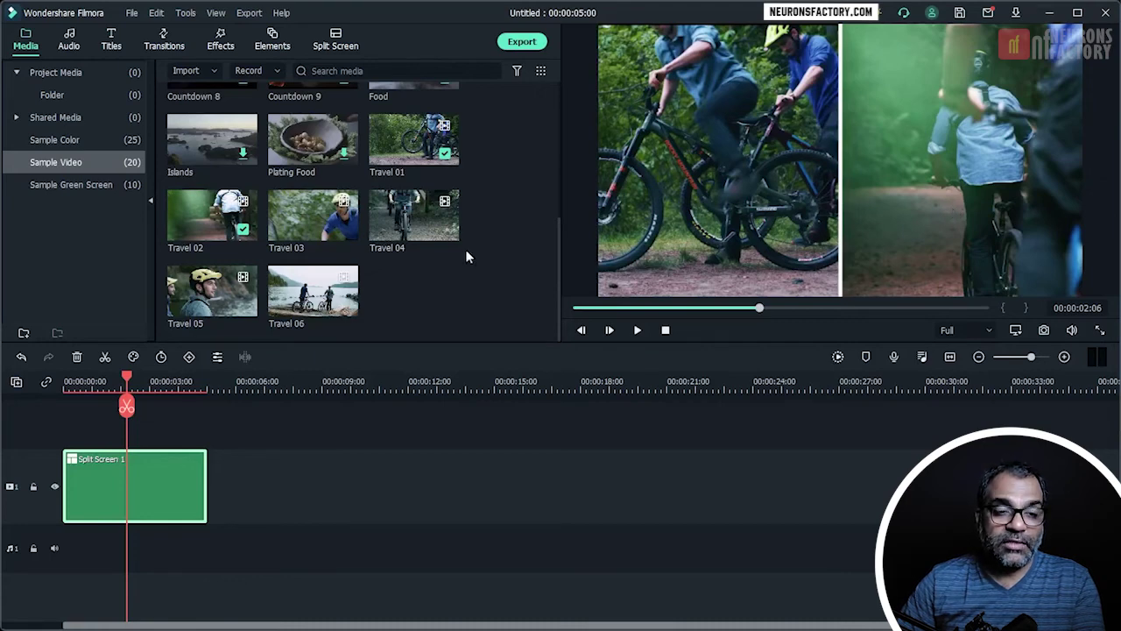
left_click_drag(426, 217, 933, 200)
left_click_drag(940, 162, 940, 162)
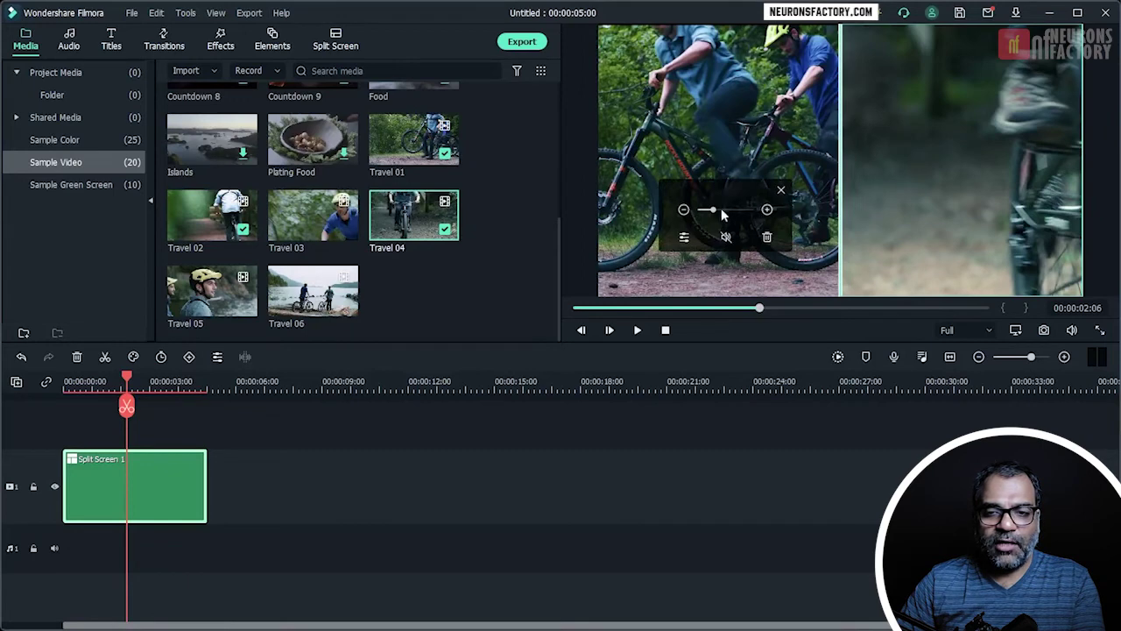
left_click_drag(923, 155, 814, 149)
left_click_drag(709, 207, 715, 213)
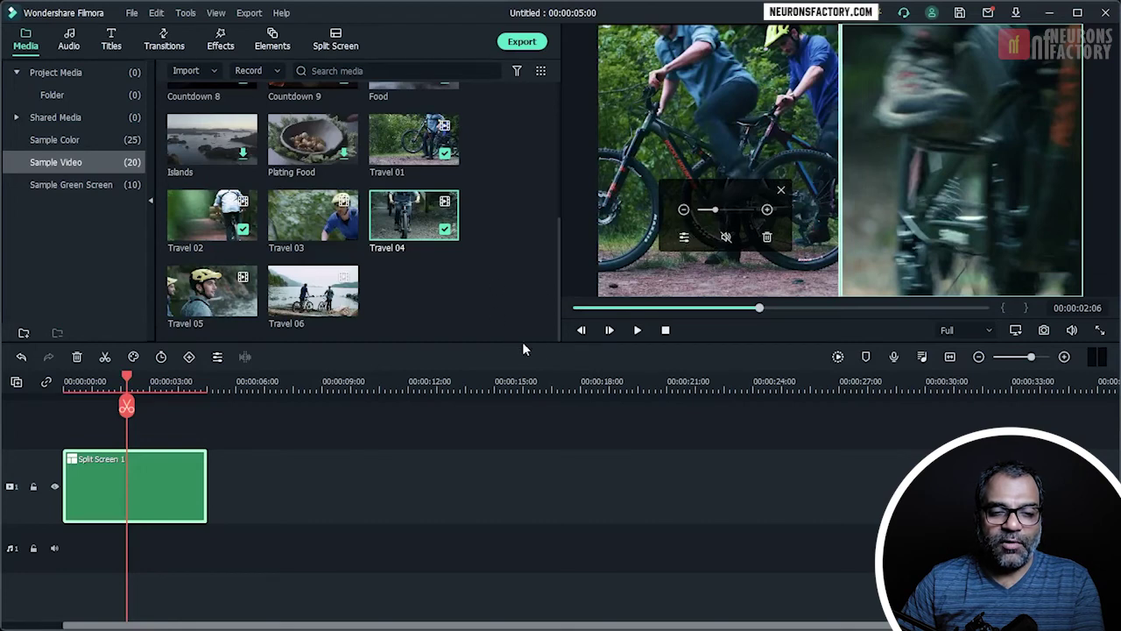
Step: Apply the 007 Series 3D LUT to Travel 01 in the advanced split screen editor and accept the change
left_click(684, 238)
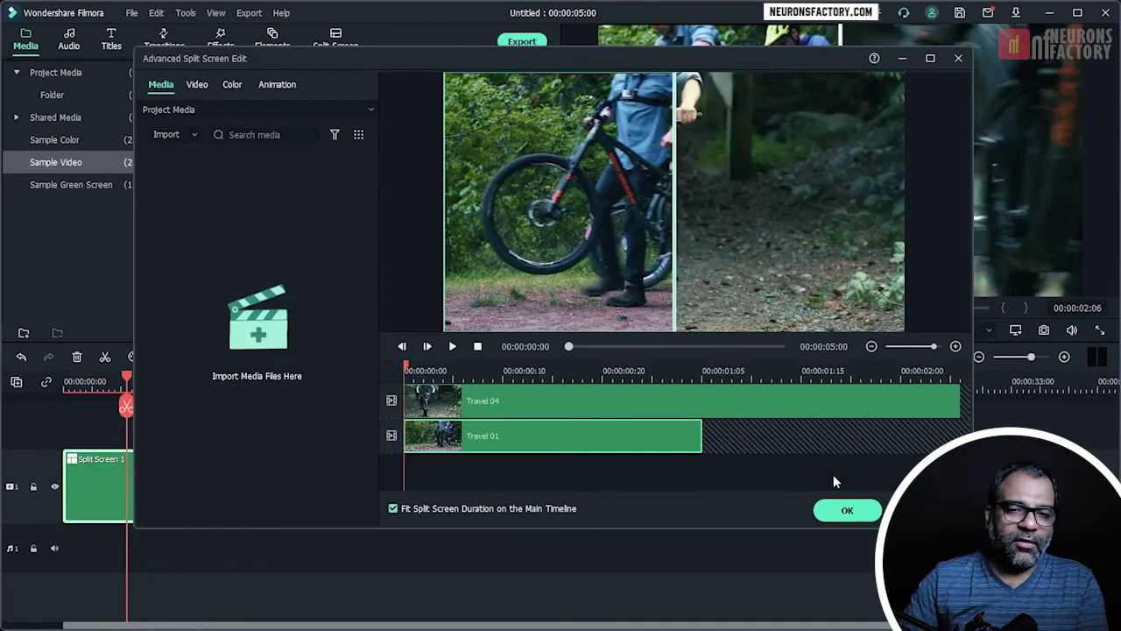
left_click(233, 84)
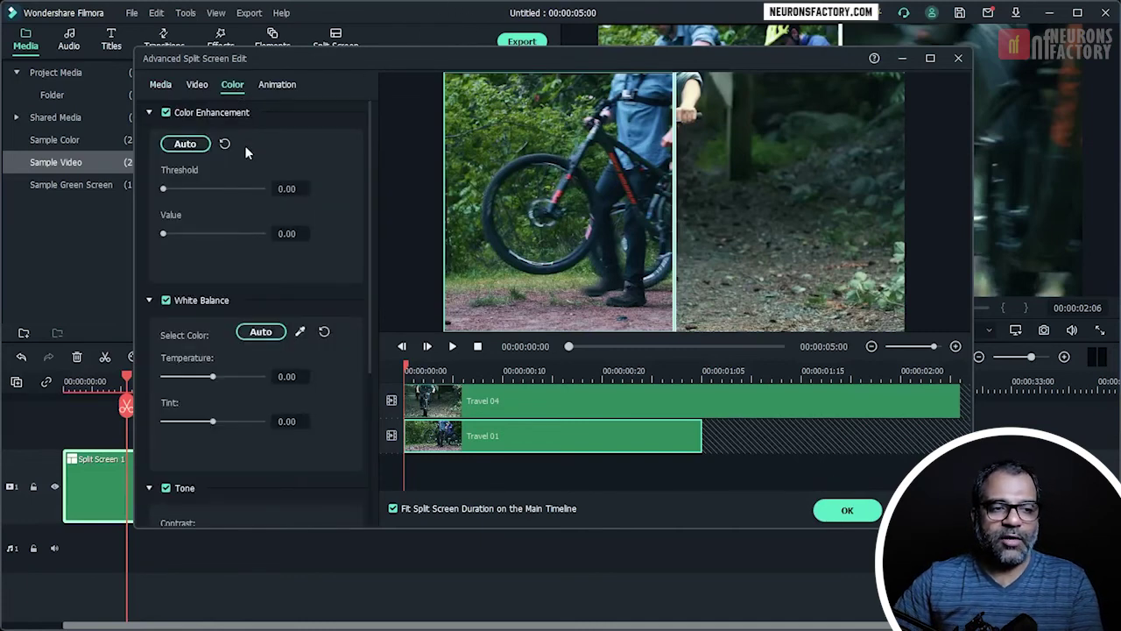
scroll(190, 291, "down", 3)
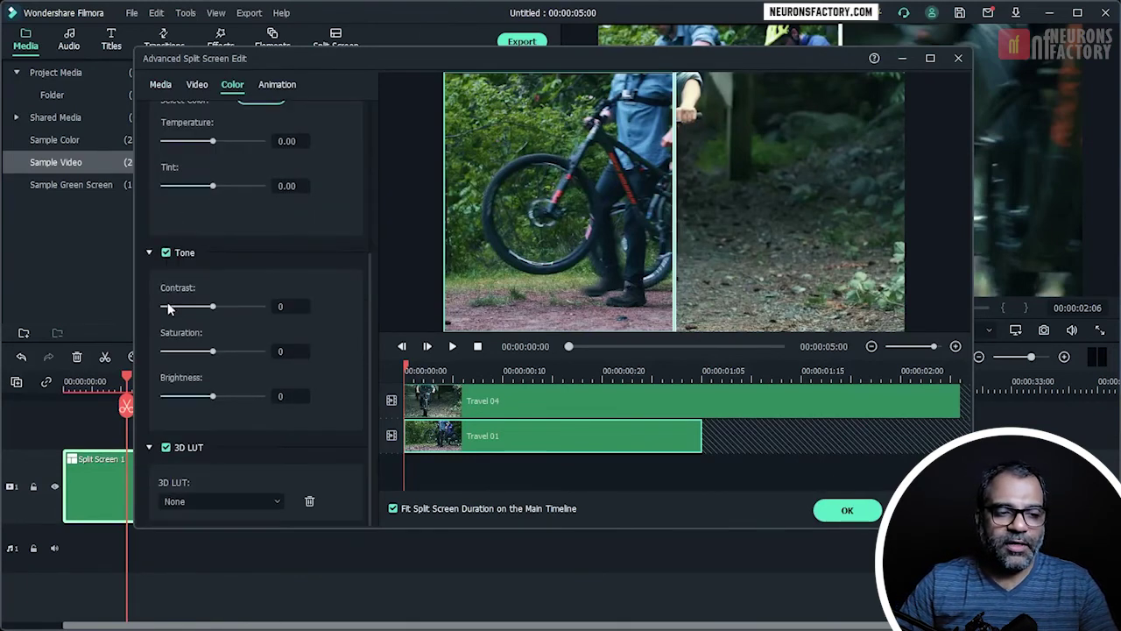
left_click(222, 501)
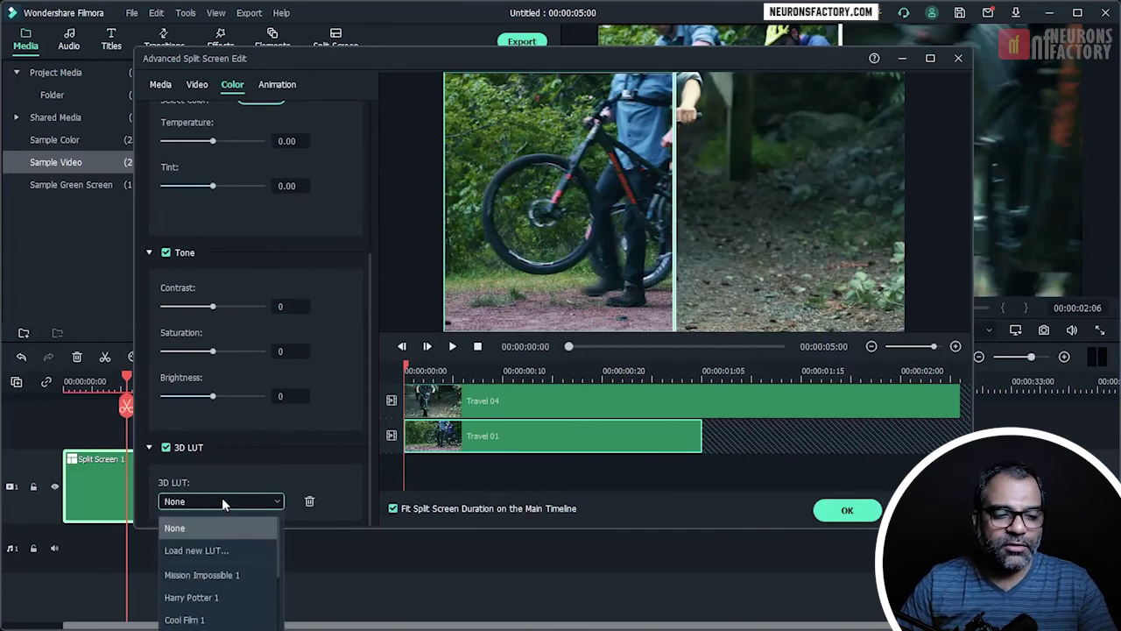
left_click(192, 619)
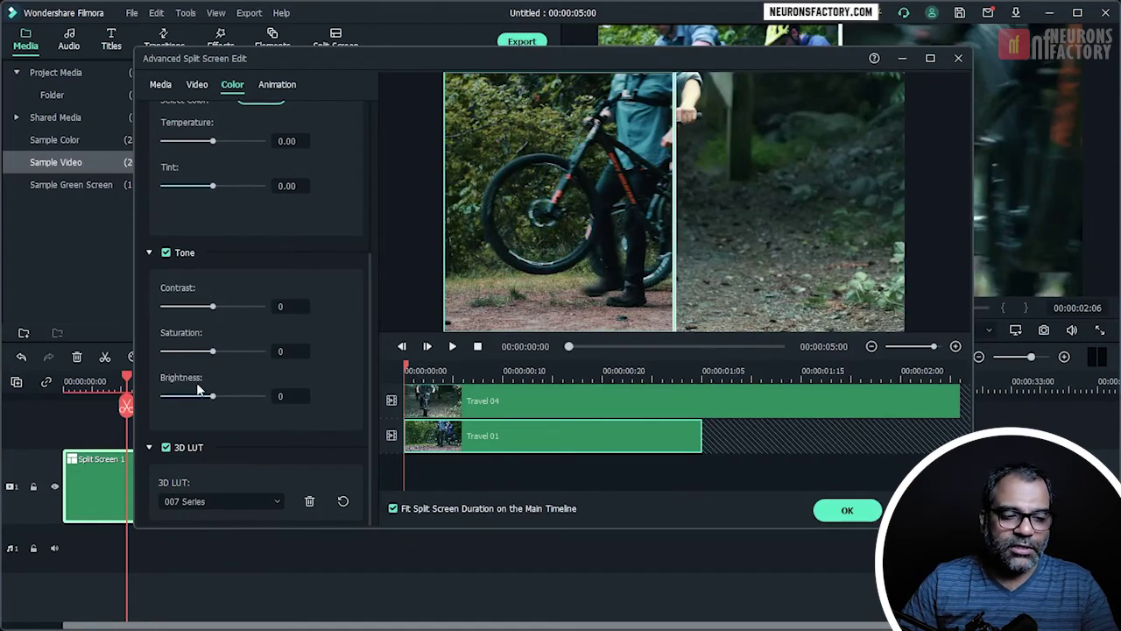
scroll(296, 217, "up", 5)
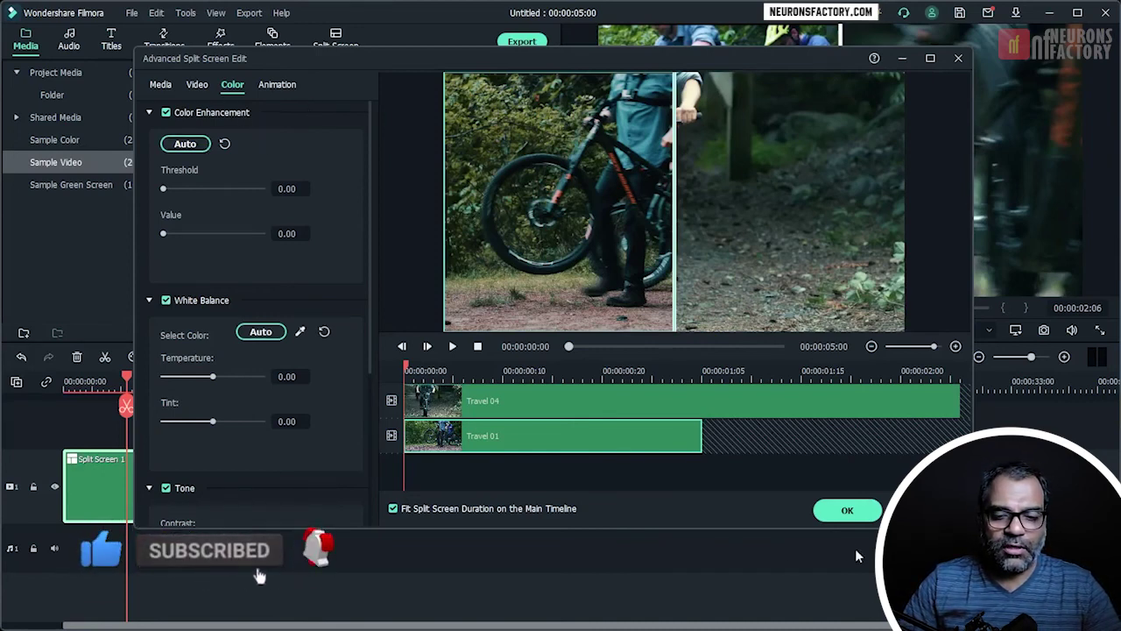
left_click(847, 513)
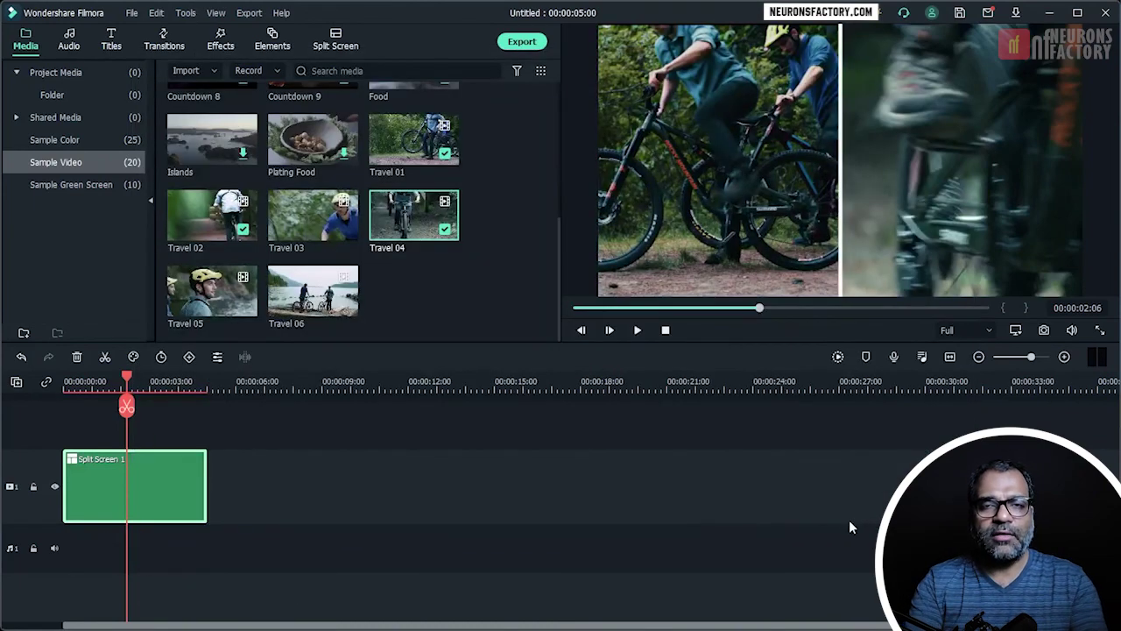